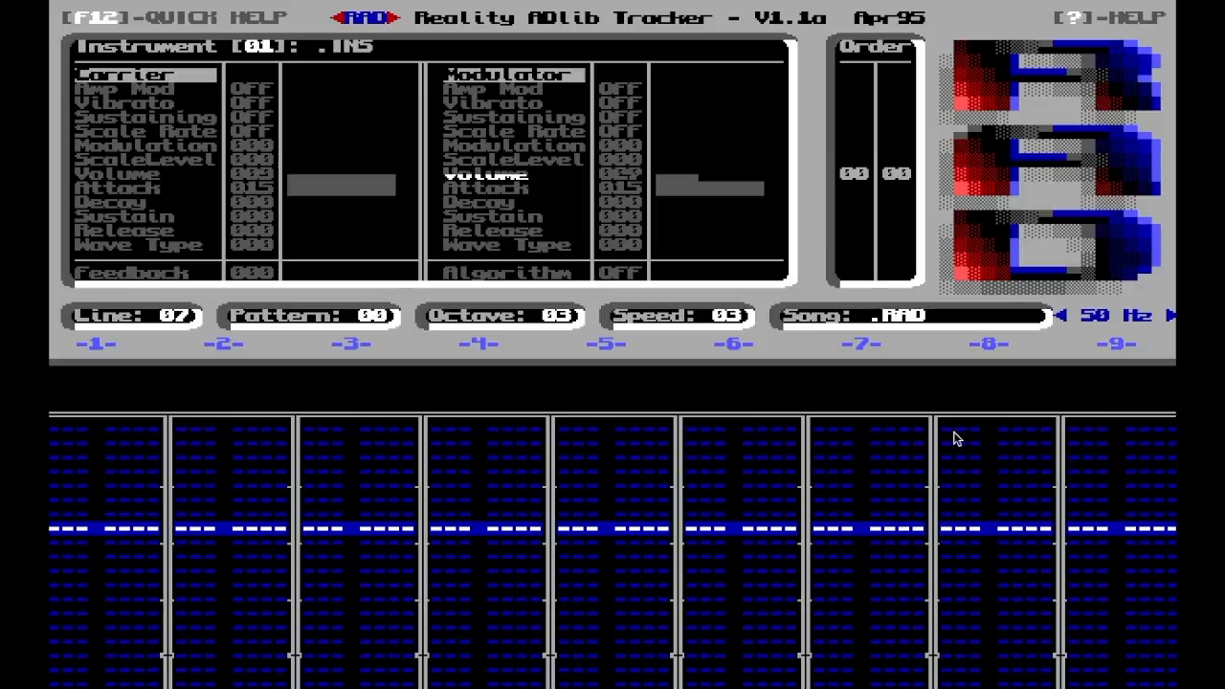
key(Right)
key(Right)
key(Right)
key(Right)
key(Right)
key(Right)
key(Right)
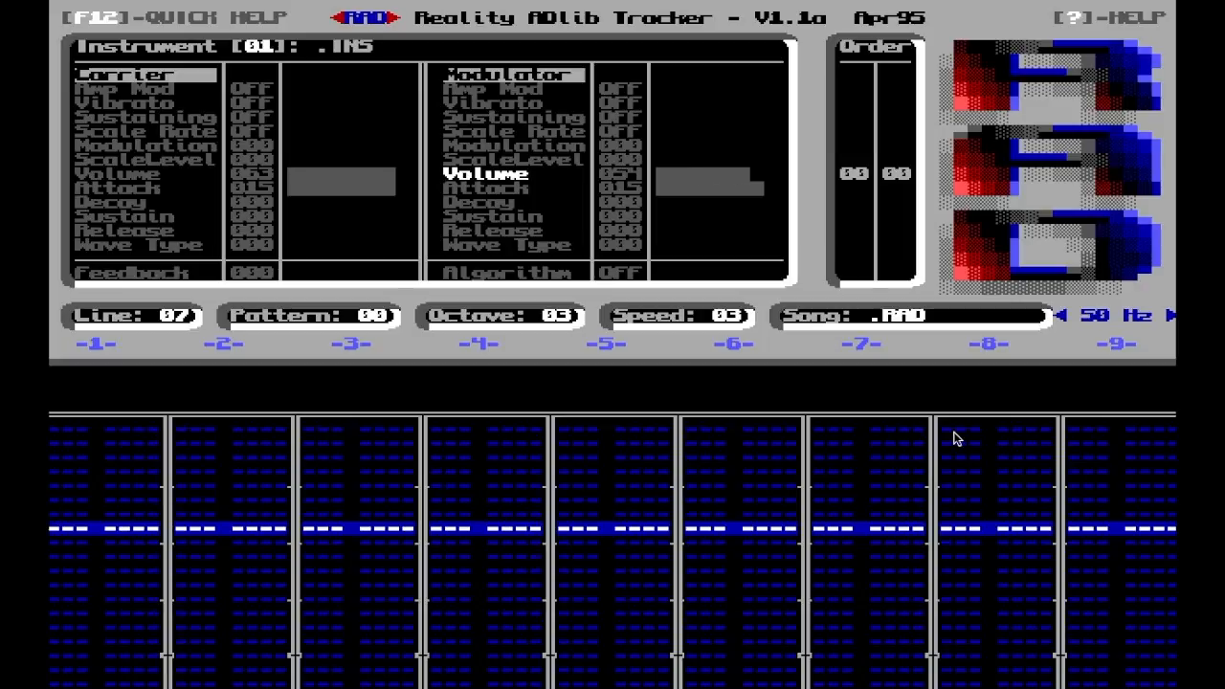
Sweep the modulator's volume up and down on instrument 01 and set it to 37
key(Left)
key(Left)
key(Left)
key(Left)
key(Left)
key(Left)
key(Left)
key(Left)
key(Left)
key(Left)
key(Left)
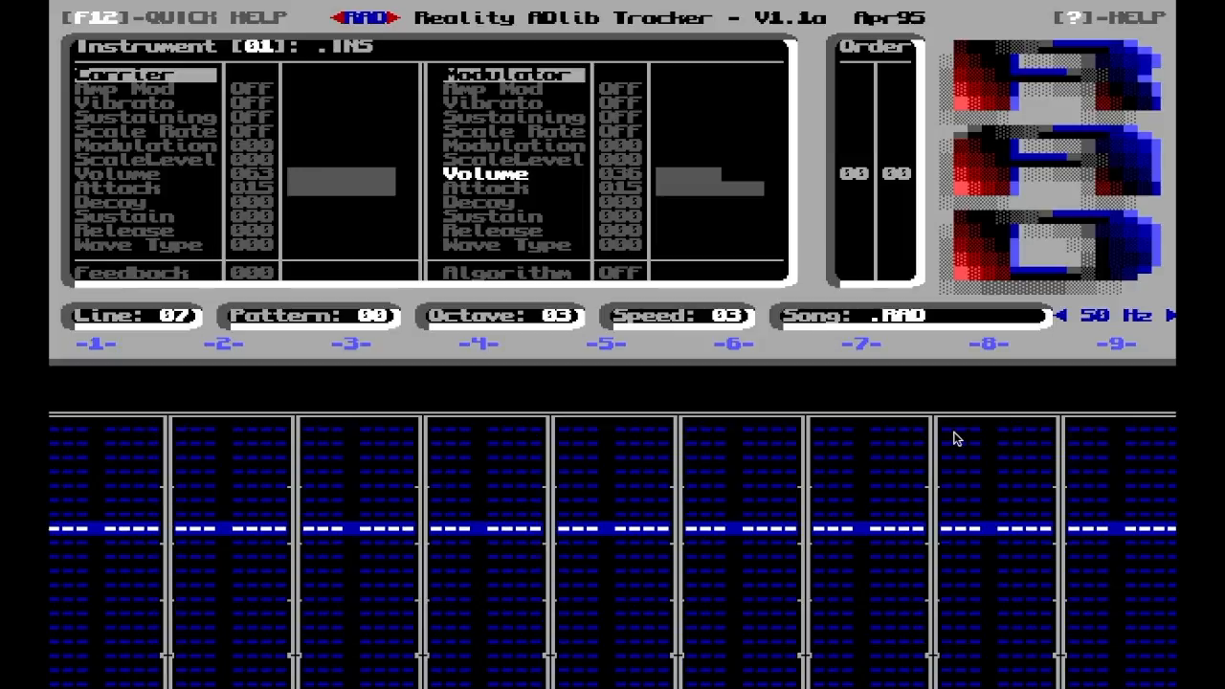
key(Left)
key(Left)
key(Left)
key(Left)
key(Left)
key(Right)
key(Right)
key(Right)
key(Right)
key(Right)
key(Right)
Try a modulator decay of 5, then return the decay to 0
key(Down)
key(Down)
key(Right)
key(Right)
key(Right)
key(Right)
key(Right)
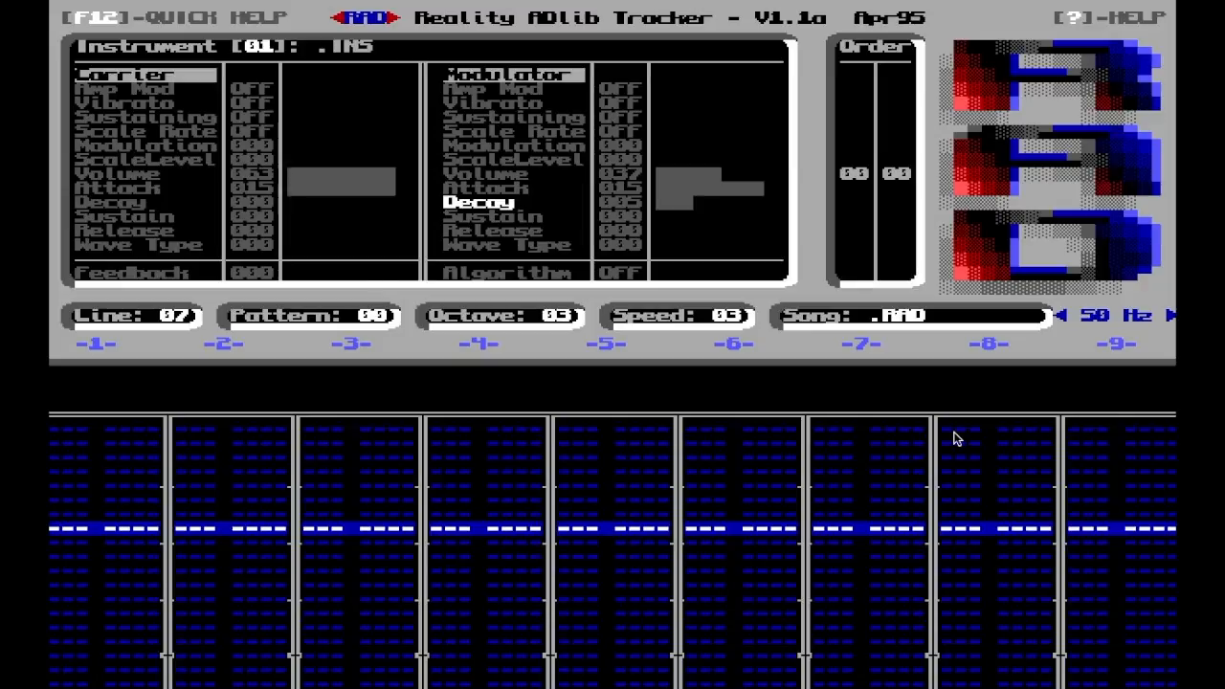
key(Left)
key(Left)
key(Left)
key(Left)
key(Left)
Look through the modulator's parameters between Modulation and Sustain for instrument 01
key(Up)
key(Up)
key(Down)
key(Down)
key(Up)
key(Up)
key(Up)
key(Up)
key(Down)
key(Down)
key(Up)
key(Up)
key(Up)
key(Up)
key(Up)
key(Up)
key(Up)
key(Up)
key(Up)
key(Up)
key(Up)
key(Up)
key(Up)
key(Up)
key(Up)
key(Up)
key(Up)
key(Down)
key(Down)
key(Down)
key(Down)
key(Down)
key(Down)
key(Down)
key(Down)
key(Down)
key(Down)
key(Down)
key(Down)
key(Down)
key(Down)
key(Down)
key(Down)
key(Down)
key(Down)
key(Down)
key(Down)
key(Down)
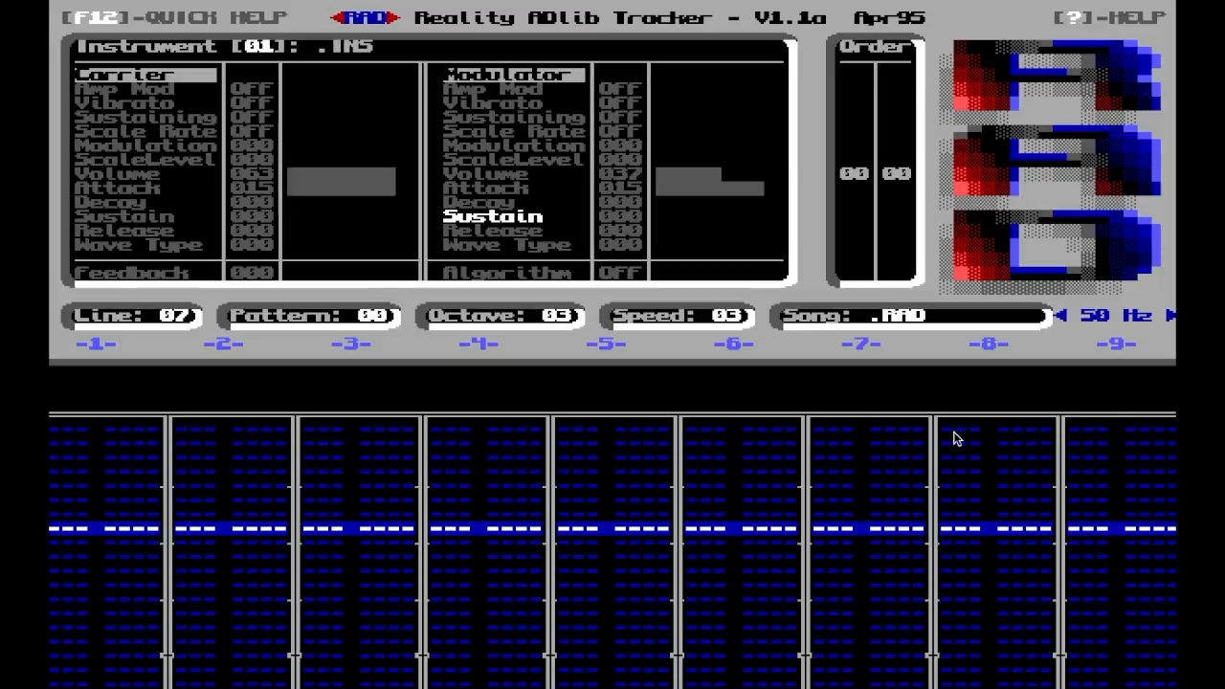
key(Up)
key(Up)
key(Up)
key(Up)
key(Up)
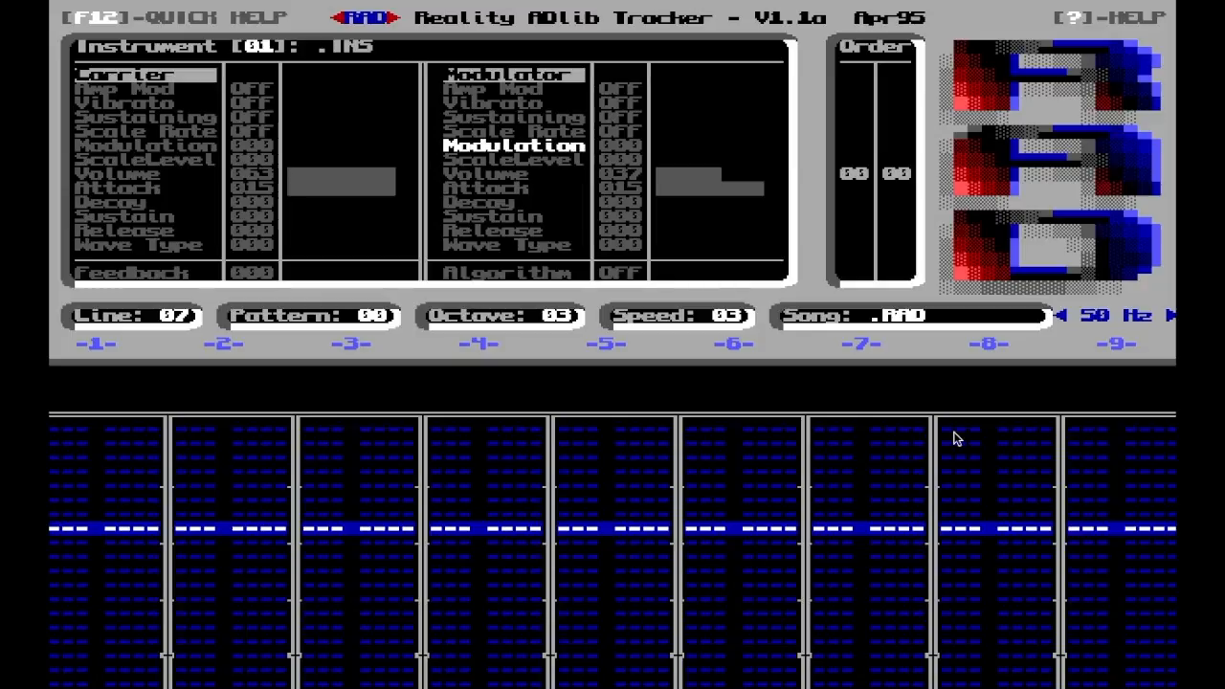
Examine the carrier's Scale Rate and ScaleLevel parameters for instrument 01
key(Up)
key(Up)
key(Up)
key(Up)
key(Left)
key(Down)
key(Down)
key(Down)
key(Right)
key(Up)
key(Up)
key(Up)
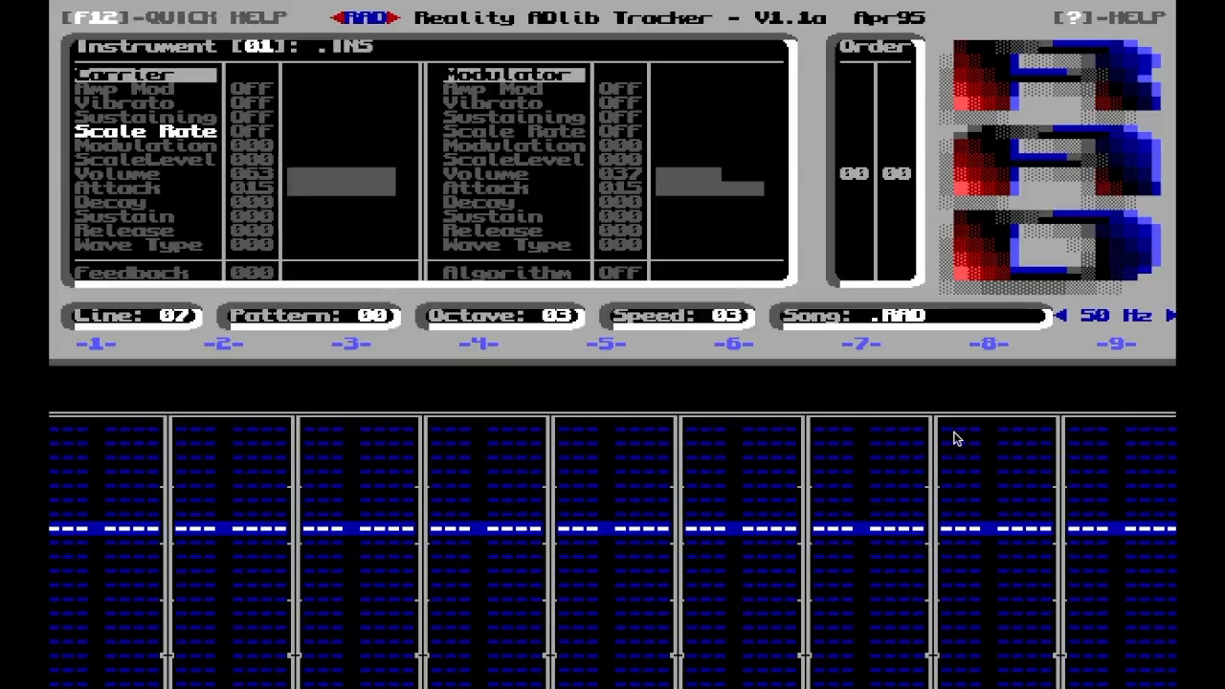
key(Down)
key(Down)
key(Down)
key(Down)
key(Down)
key(Down)
key(Down)
key(Down)
key(Down)
key(Down)
key(Down)
key(Down)
key(Down)
key(Down)
key(Down)
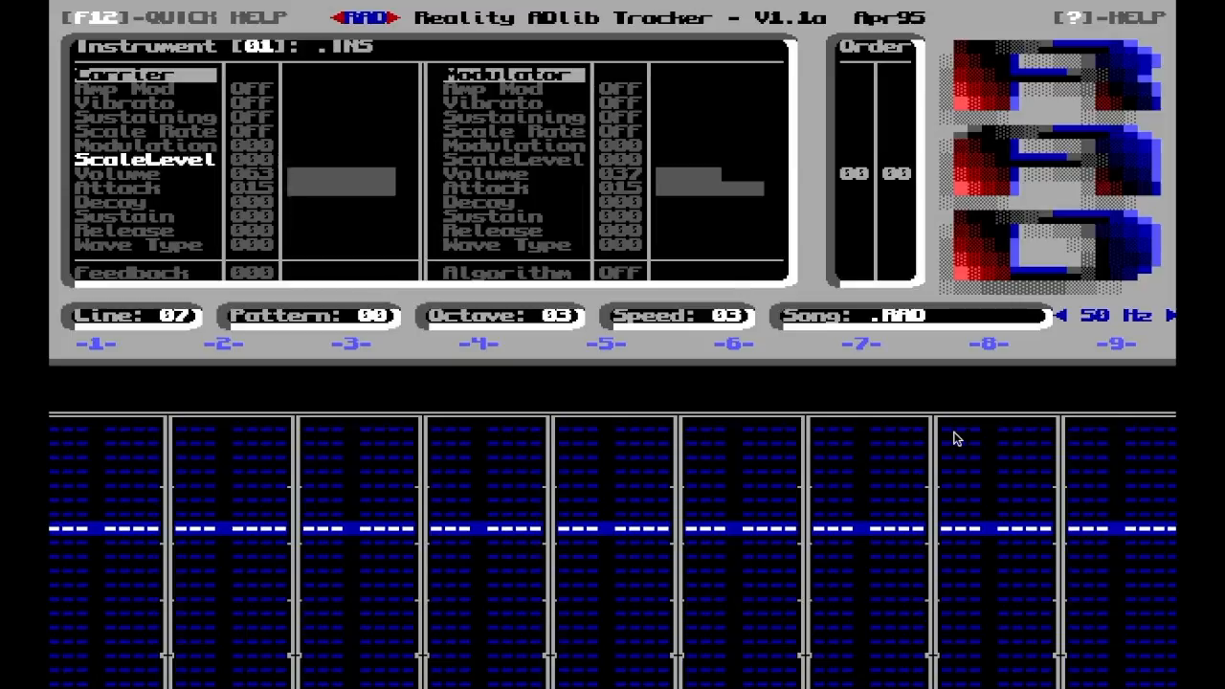
Set the modulator's Modulation value to 1 for instrument 01
key(Up)
key(Up)
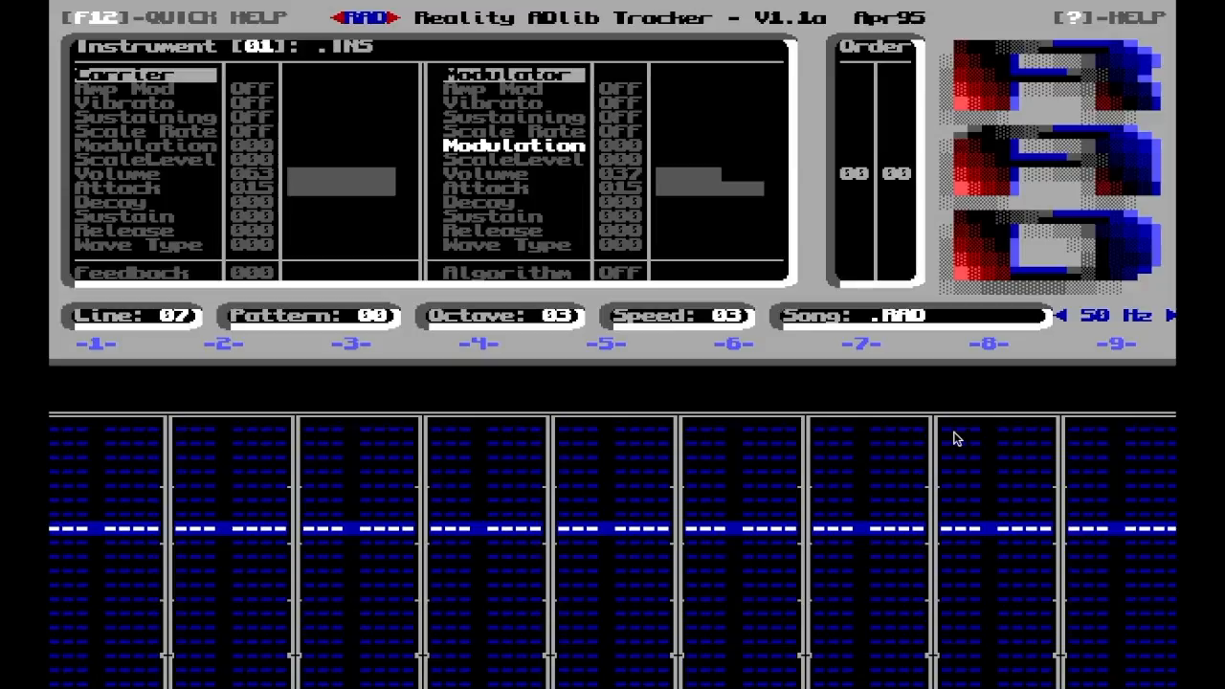
key(Right)
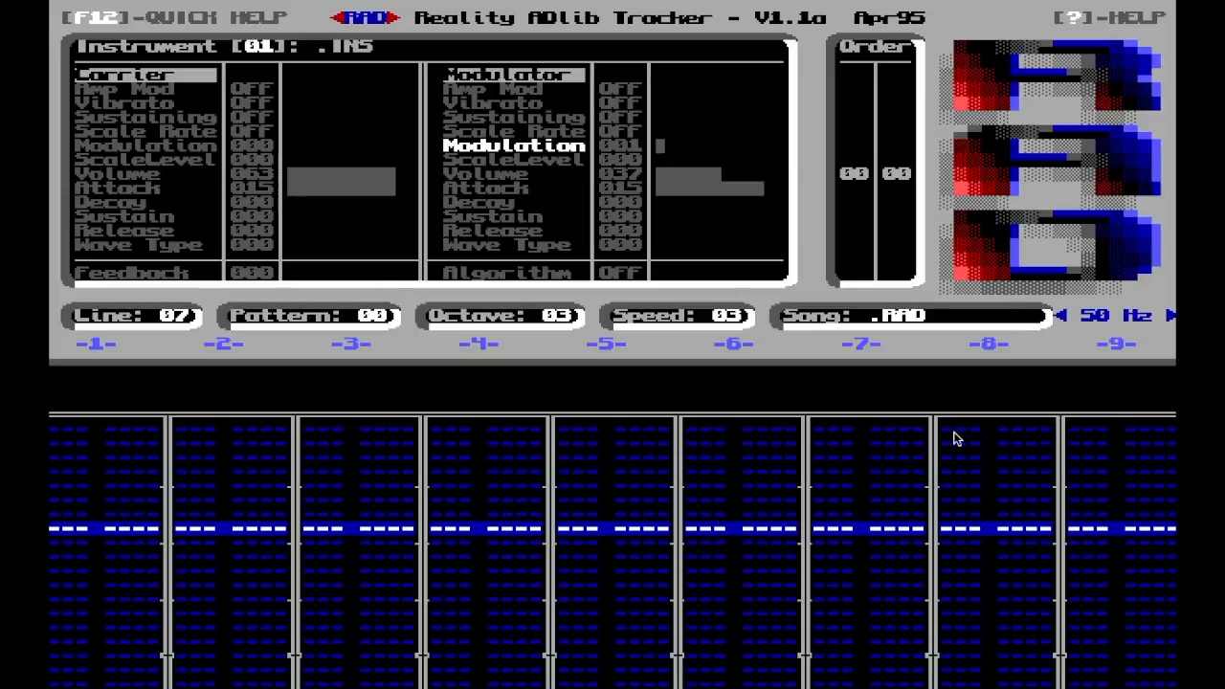
Lower the modulator's volume to 33, then settle it at 35
key(Down)
key(Down)
key(Left)
key(Left)
key(Left)
key(Left)
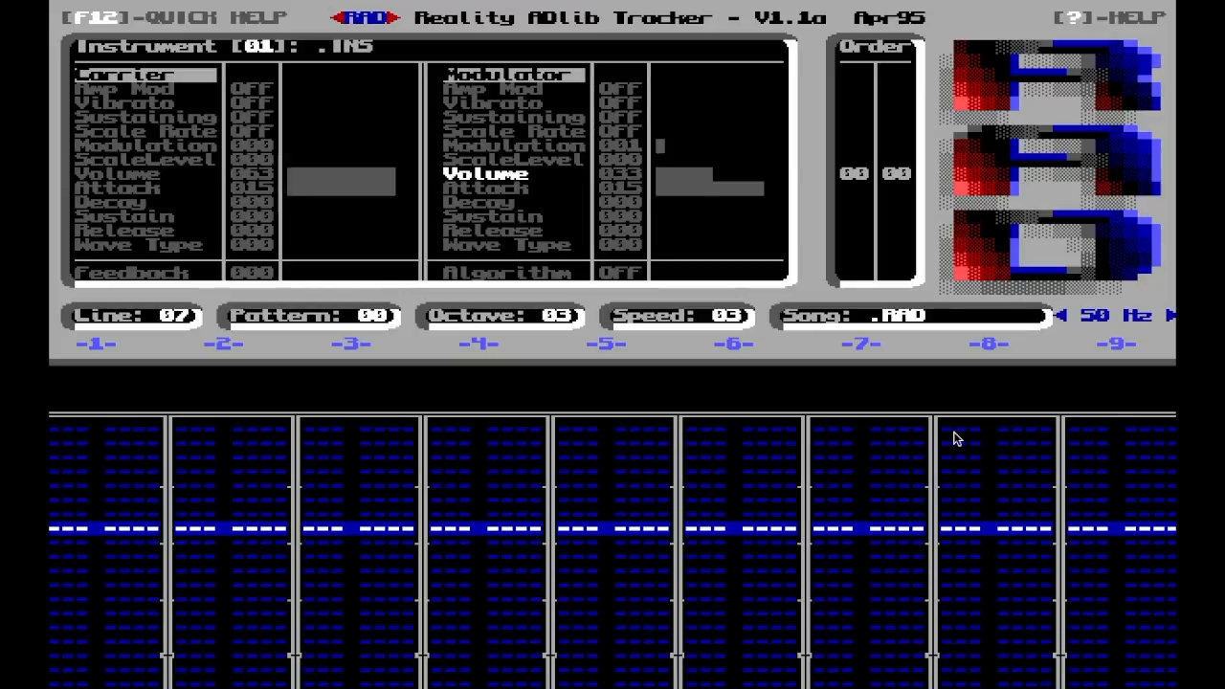
key(Right)
key(Right)
key(Right)
Vary the modulator's Modulation value up and down and leave it at 3
key(Up)
key(Up)
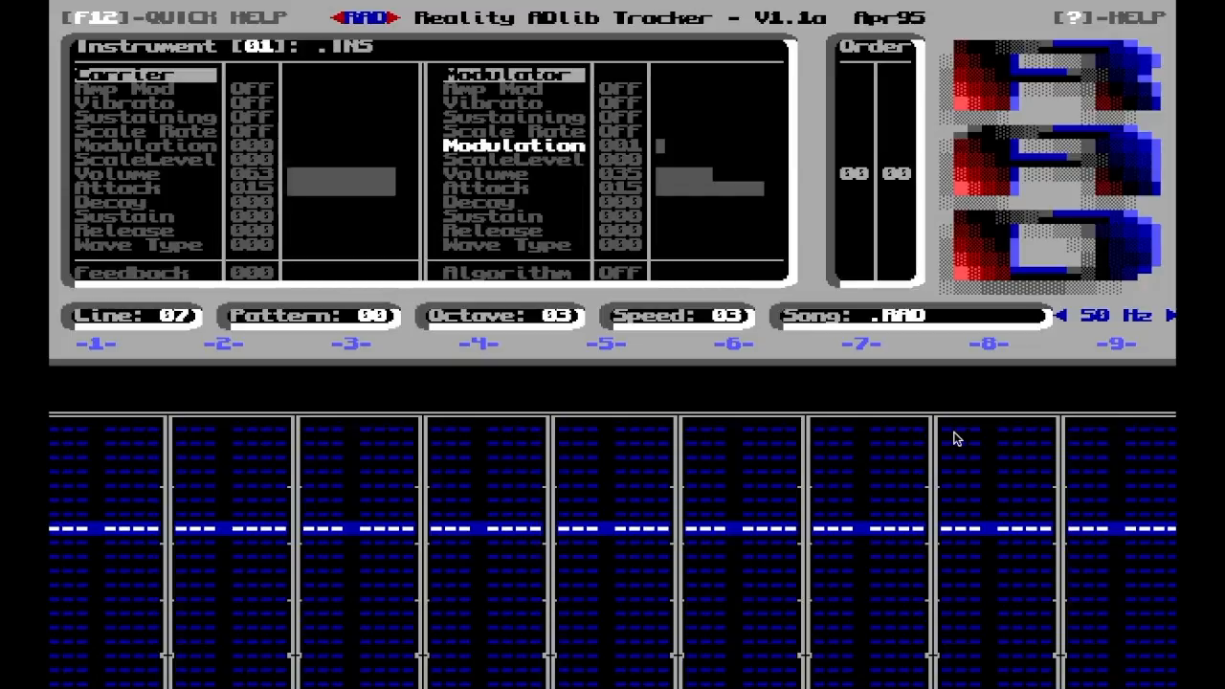
key(Right)
key(Right)
key(Right)
key(Right)
key(Right)
key(Right)
key(Left)
key(Left)
key(Left)
key(Left)
key(Left)
key(Left)
key(Right)
key(Right)
Set the modulator's decay to 3 for instrument 01
key(Down)
key(Down)
key(Down)
key(Down)
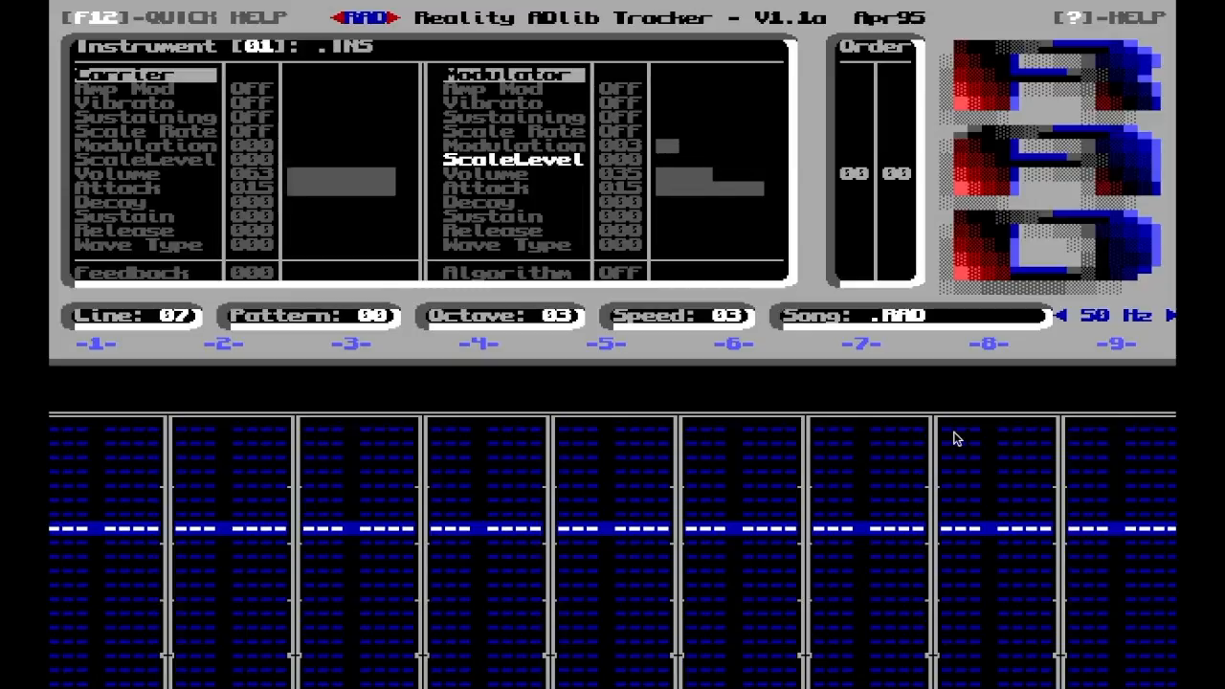
key(Right)
key(Right)
key(Right)
Raise the modulator's Modulation value to 8 for instrument 01
key(Up)
key(Up)
key(Up)
key(Up)
key(Right)
key(Right)
key(Right)
key(Right)
key(Right)
Reset the modulator's decay to 0 for instrument 01
key(Down)
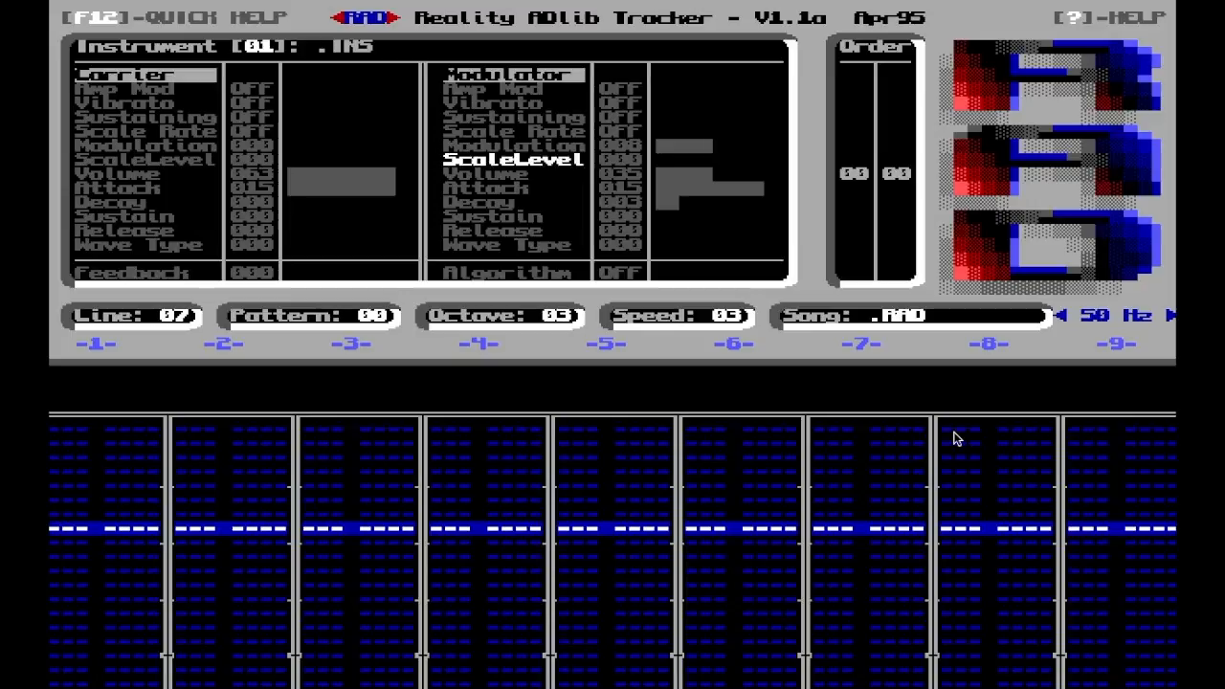
key(Down)
key(Down)
key(Down)
key(Left)
key(Left)
key(Left)
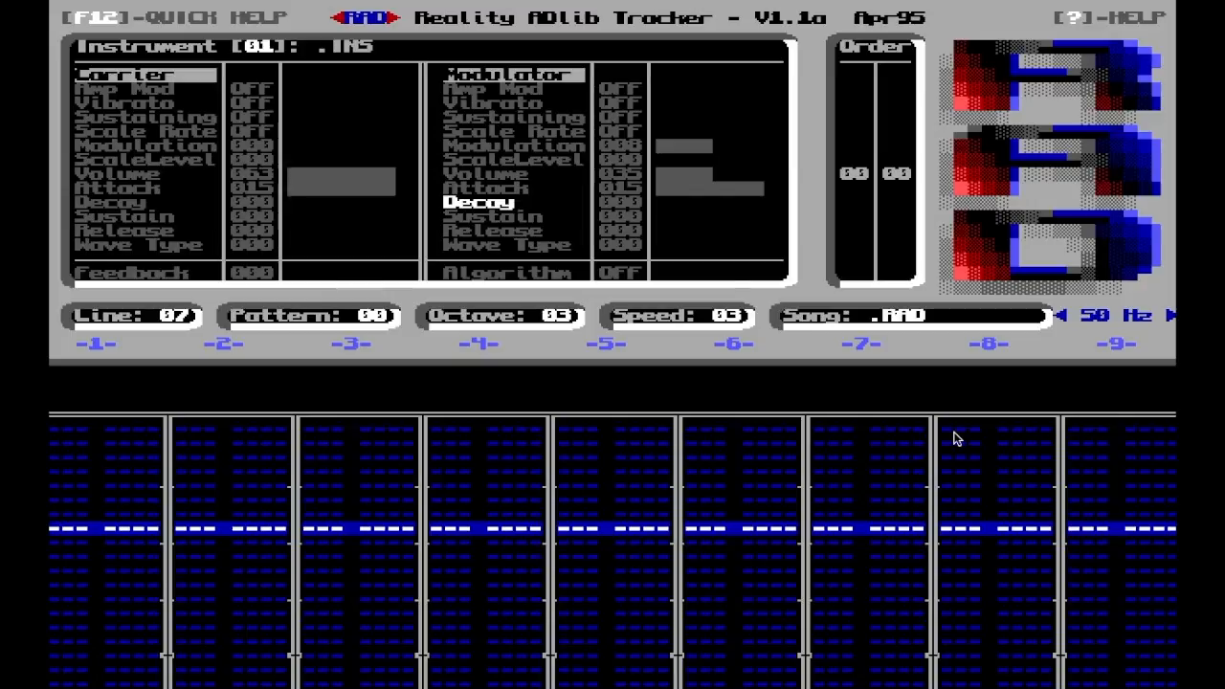
key(Up)
key(Up)
key(Down)
key(Down)
key(Down)
key(Down)
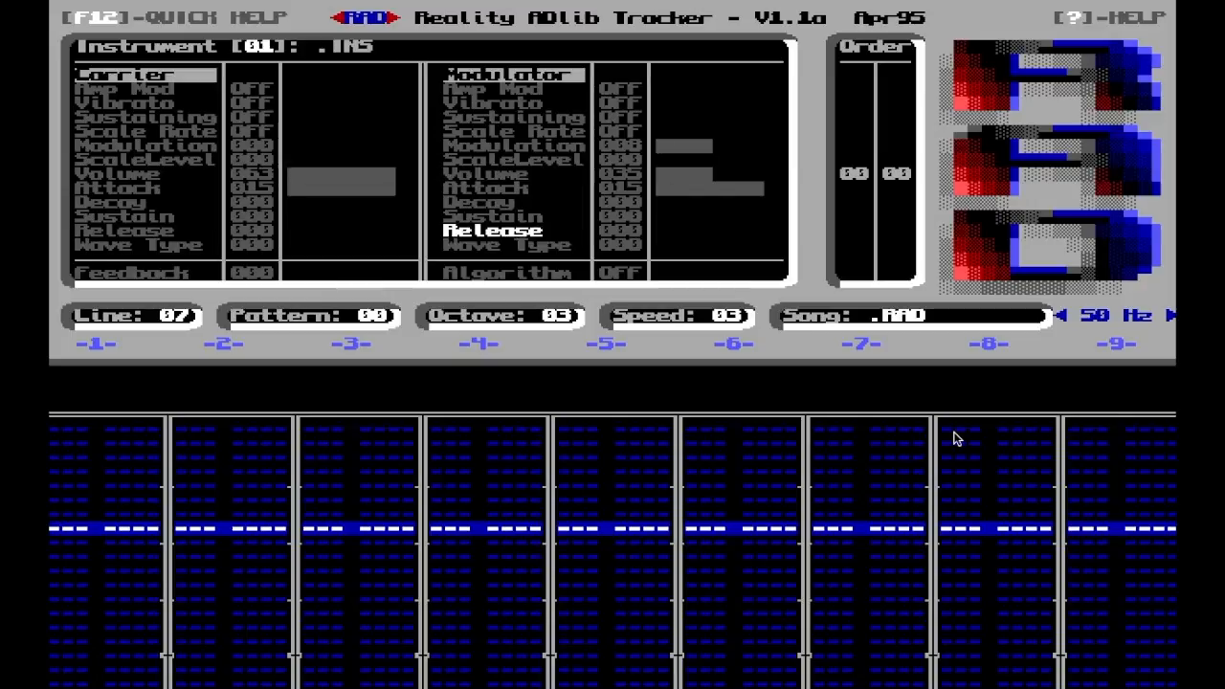
Reset the modulator's Modulation value to 0 for instrument 01
key(Up)
key(Up)
key(Up)
key(Up)
key(Up)
key(Up)
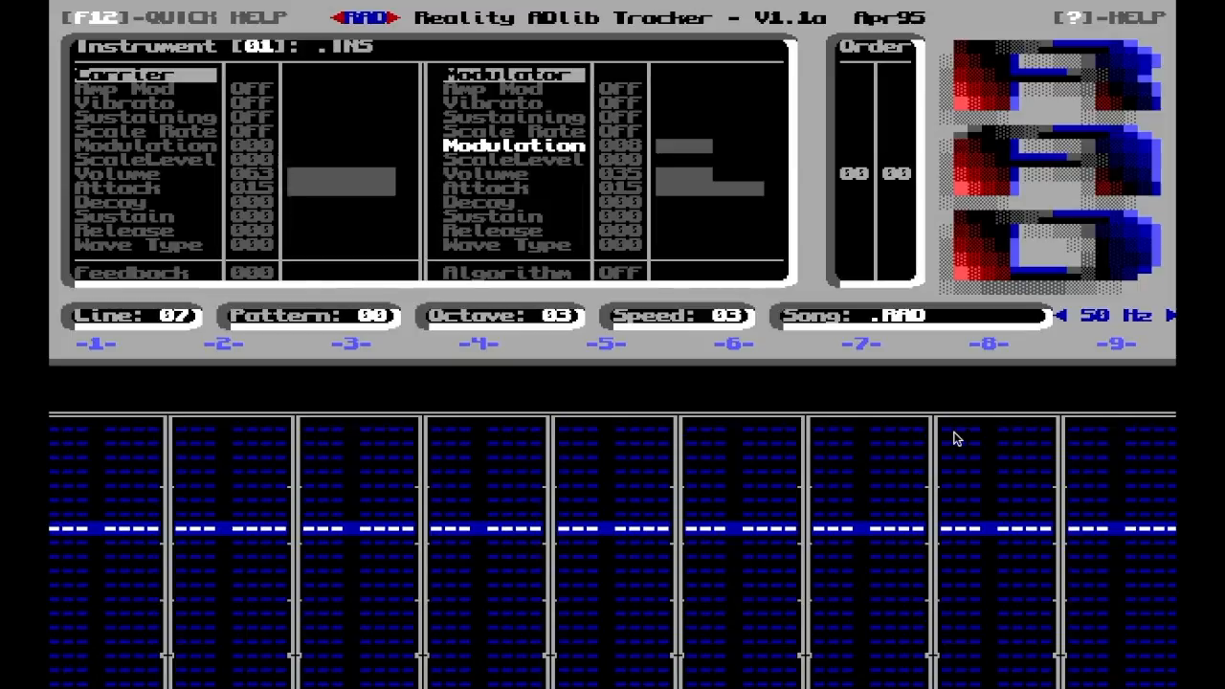
key(Left)
key(Left)
key(Left)
key(Left)
key(Left)
key(Left)
key(Left)
key(Left)
key(Up)
key(Down)
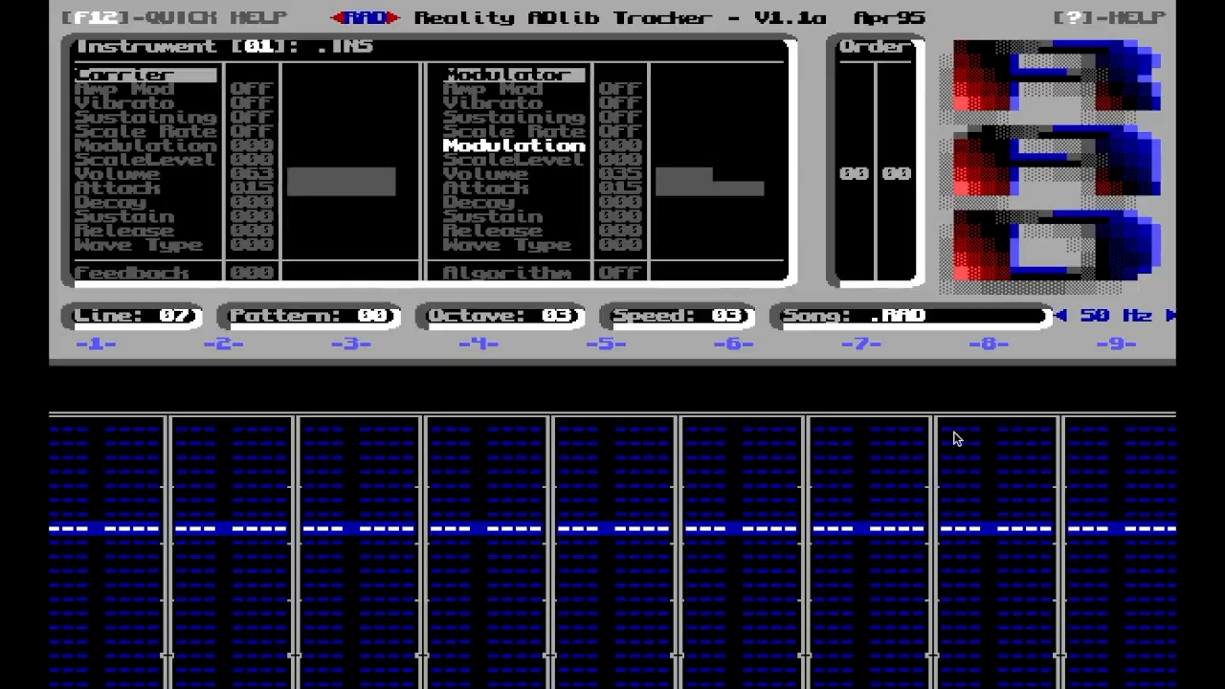
Set the feedback of instrument 01 to 5
key(Down)
key(Down)
key(Down)
key(Down)
key(Down)
key(Down)
key(Down)
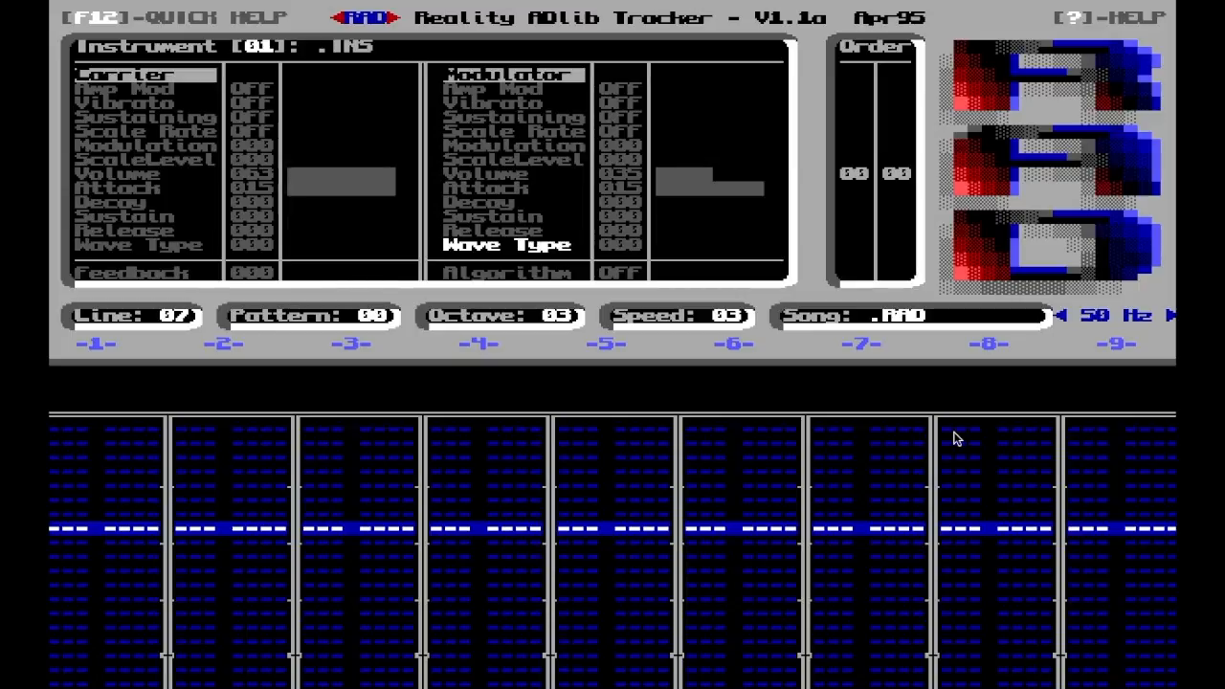
key(Down)
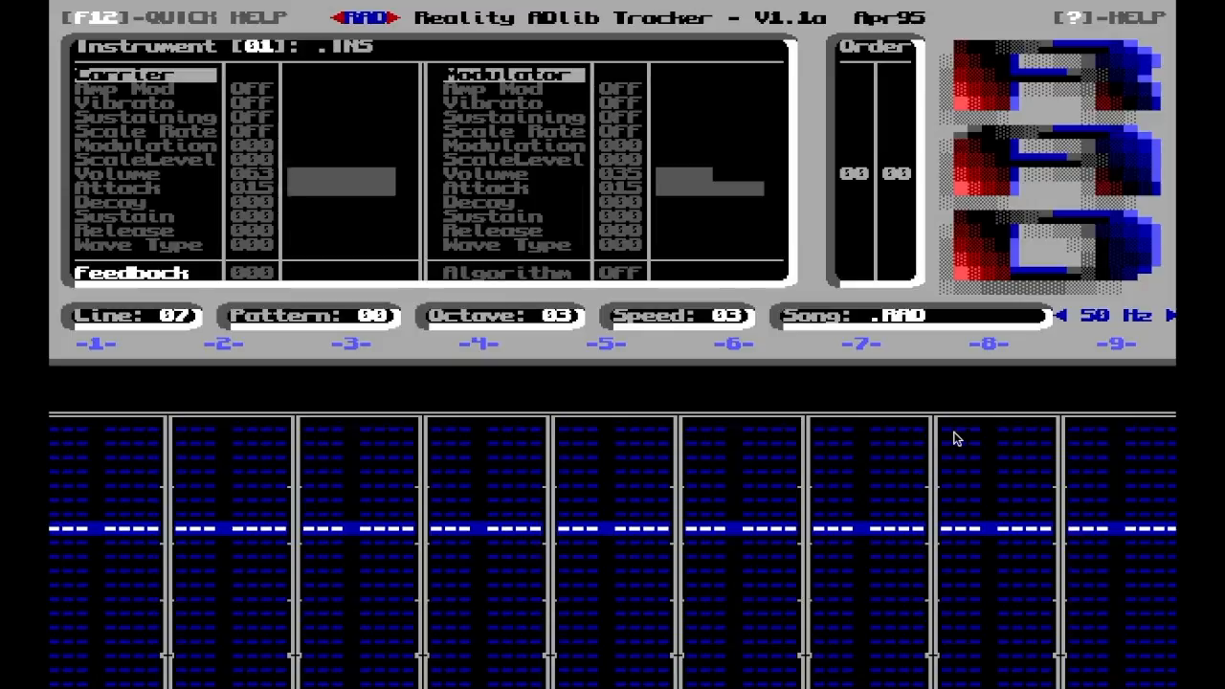
key(Right)
key(Right)
key(Right)
key(Right)
key(Right)
Raise the modulator's volume in stages and settle it at 45 for instrument 01
key(Up)
key(Up)
key(Up)
key(Up)
key(Up)
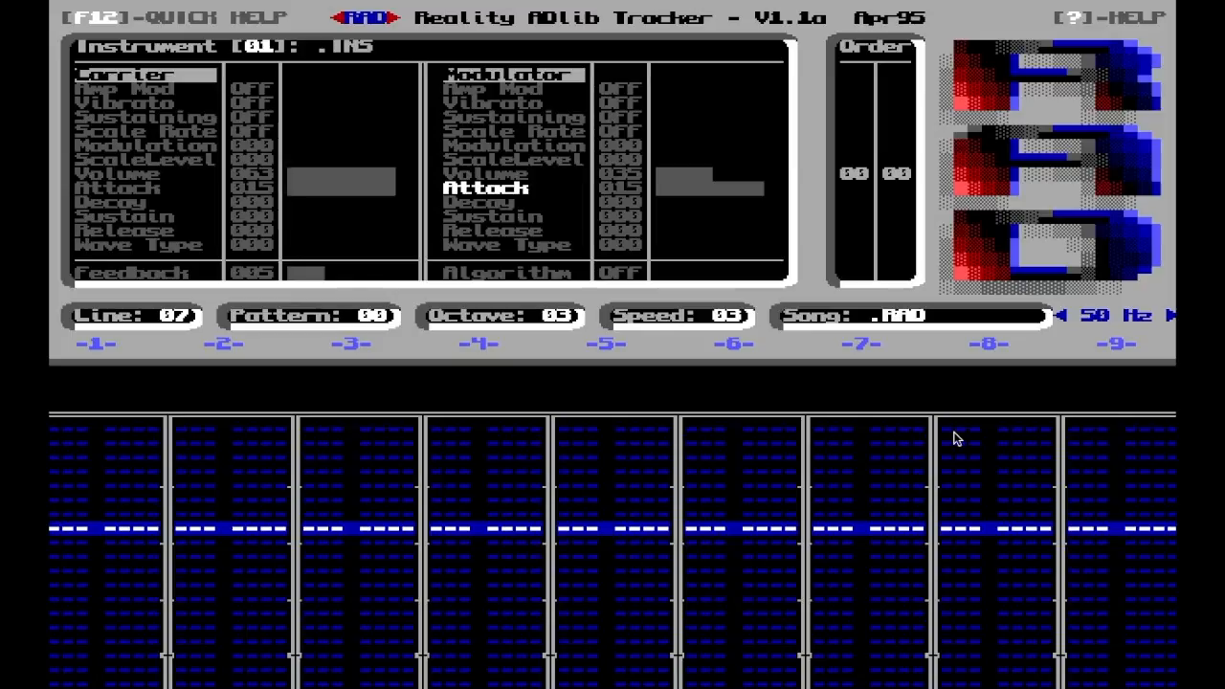
key(Up)
key(Up)
key(Up)
key(Down)
key(Down)
key(Down)
key(Up)
key(Right)
key(Right)
key(Right)
key(Right)
key(Right)
key(Right)
key(Right)
key(Right)
key(Right)
key(Right)
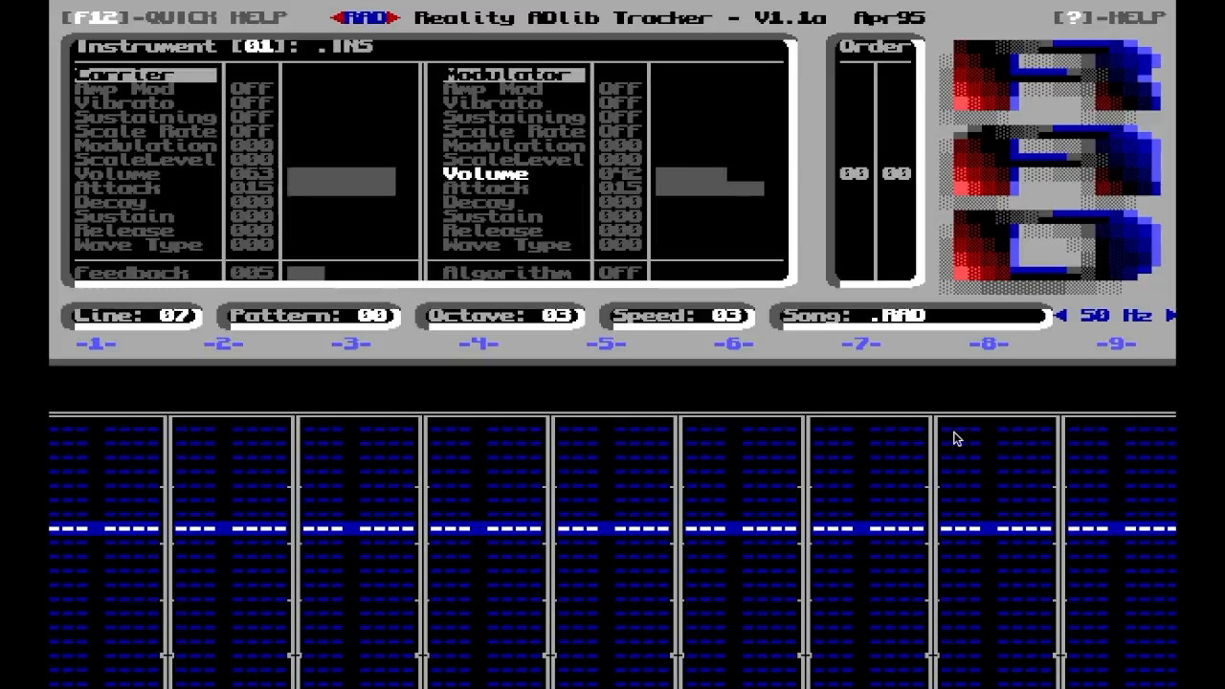
key(Right)
key(Right)
key(Right)
key(Left)
key(Left)
key(Left)
key(Left)
key(Left)
Set the modulator's Modulation multiplier to 1 on instrument 01
key(Up)
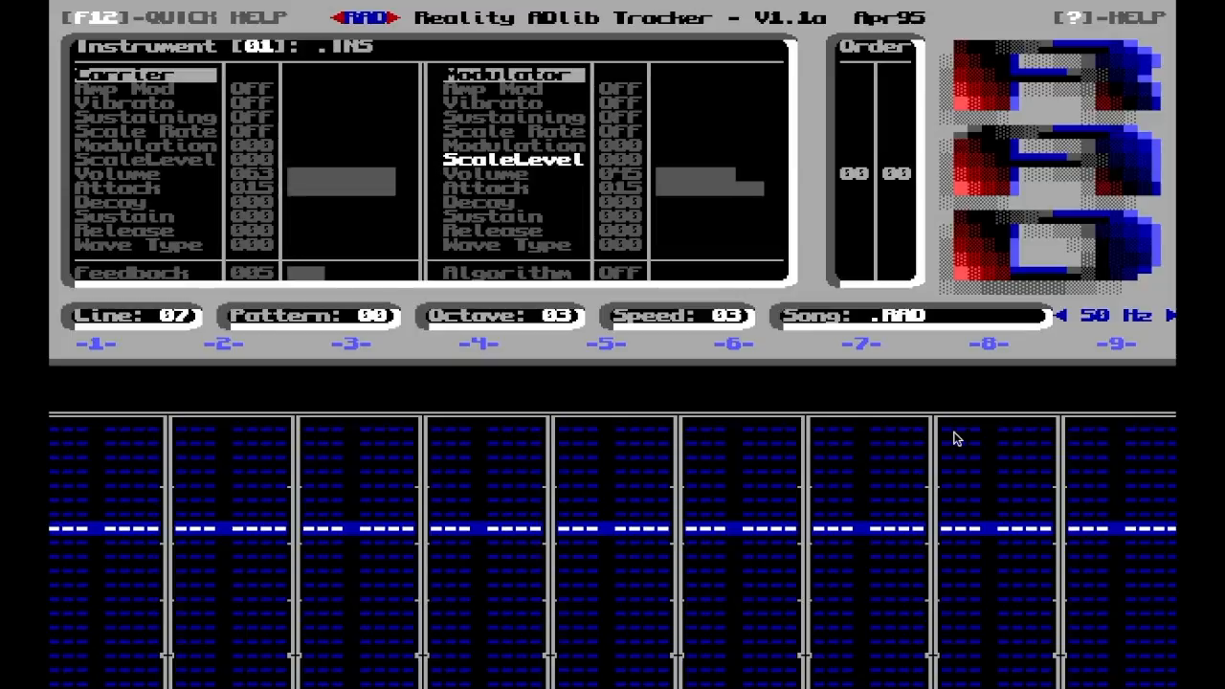
key(Up)
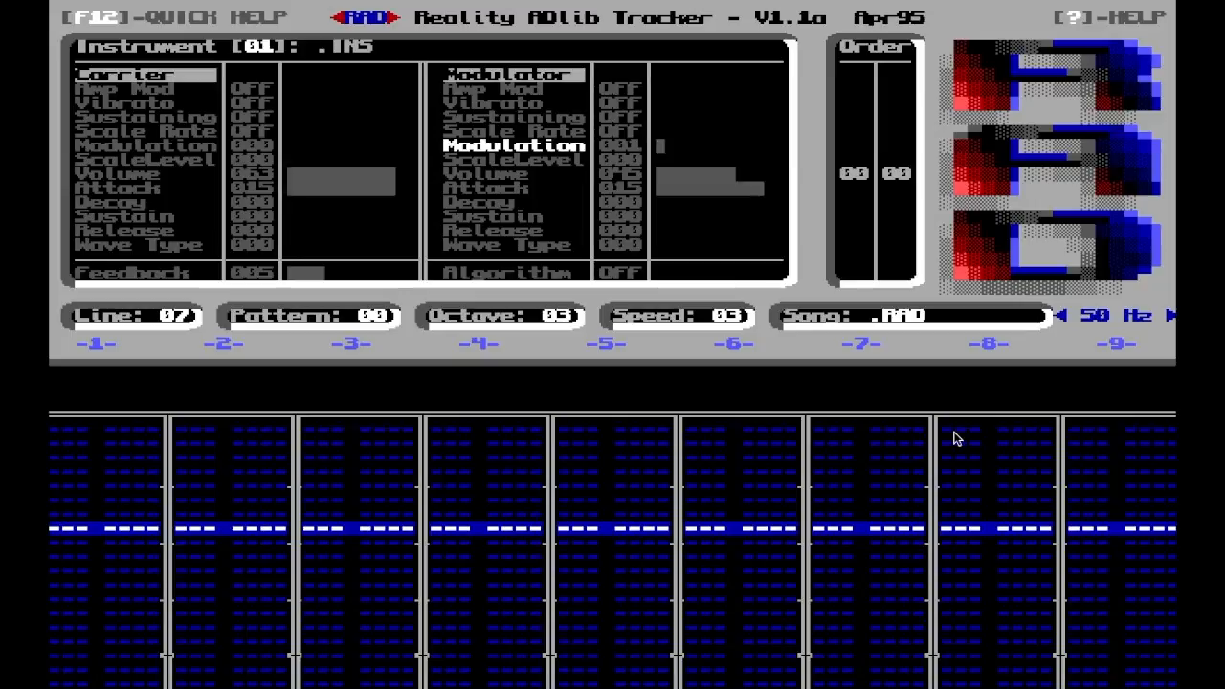
key(Down)
key(Down)
key(Up)
key(Up)
key(Right)
Raise the modulator's volume to 49 for instrument 01
key(Down)
key(Down)
key(Down)
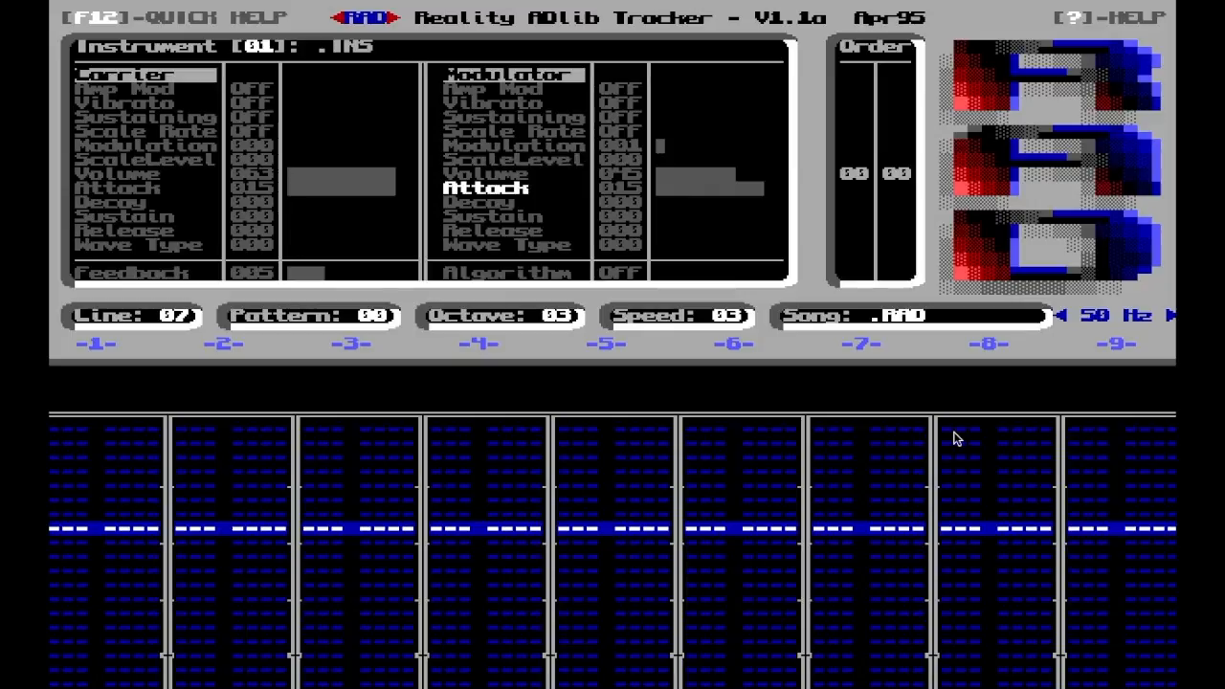
key(Up)
key(Right)
key(Right)
key(Right)
key(Right)
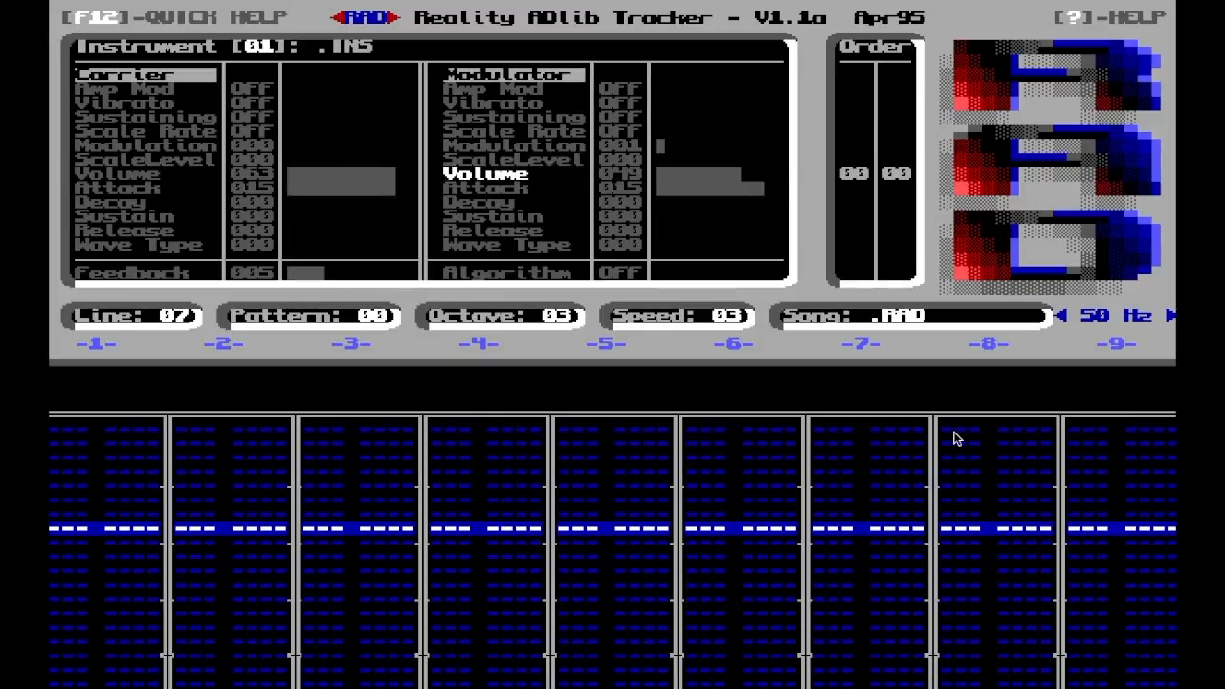
Lower the modulator's volume to 45 for instrument 01
key(Left)
key(Left)
key(Left)
key(Down)
key(Down)
key(Down)
key(Down)
key(Down)
key(Down)
key(Up)
key(Up)
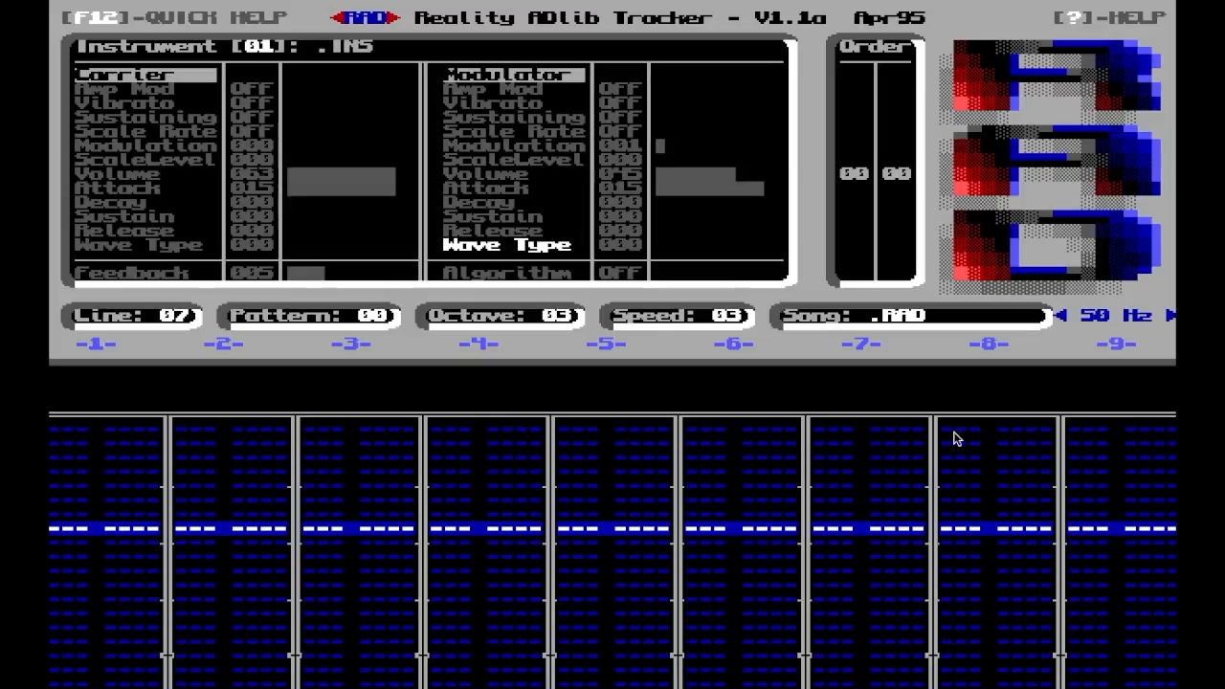
Switch the octave to 2 and lower the modulator's volume to 43 for instrument 01
key(Up)
key(Up)
key(Up)
key(Up)
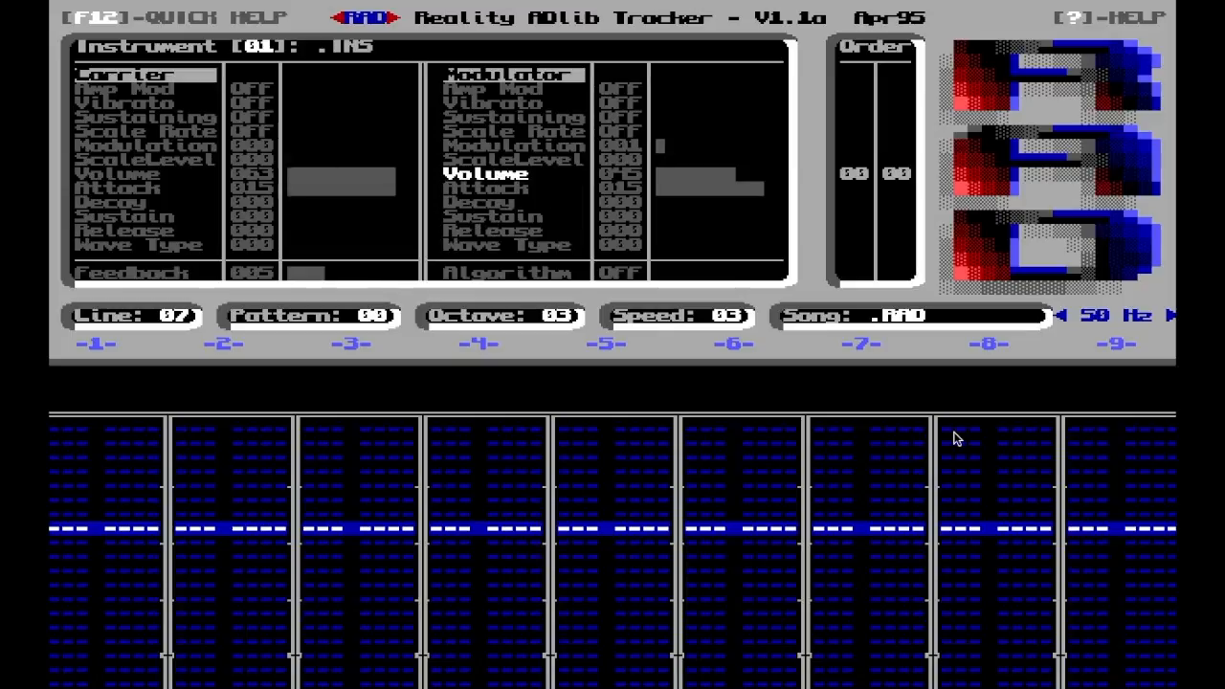
key(Up)
key(Up)
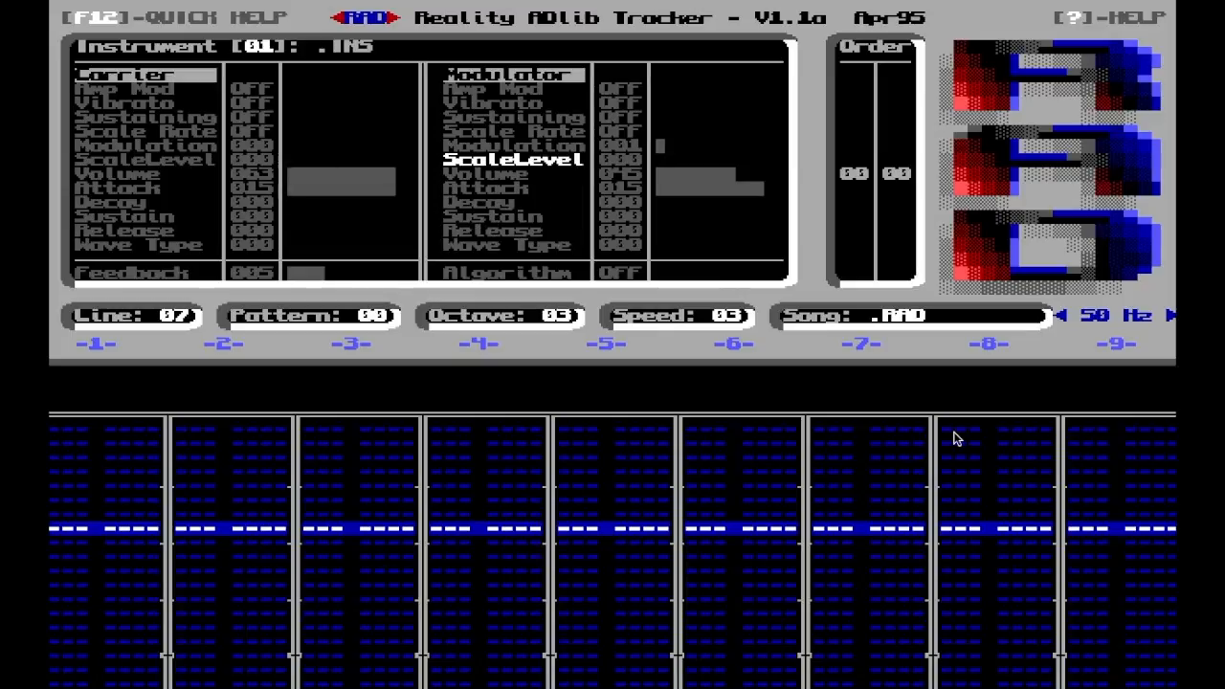
key(F2)
key(Down)
key(Down)
key(Left)
key(Left)
key(Down)
Set the modulator's Modulation multiplier to 0 on instrument 01
key(Up)
key(Up)
key(Up)
key(Left)
Reduce the feedback of instrument 01 to 0
key(Down)
key(Down)
key(Down)
key(Down)
key(Down)
key(Down)
key(Down)
key(Down)
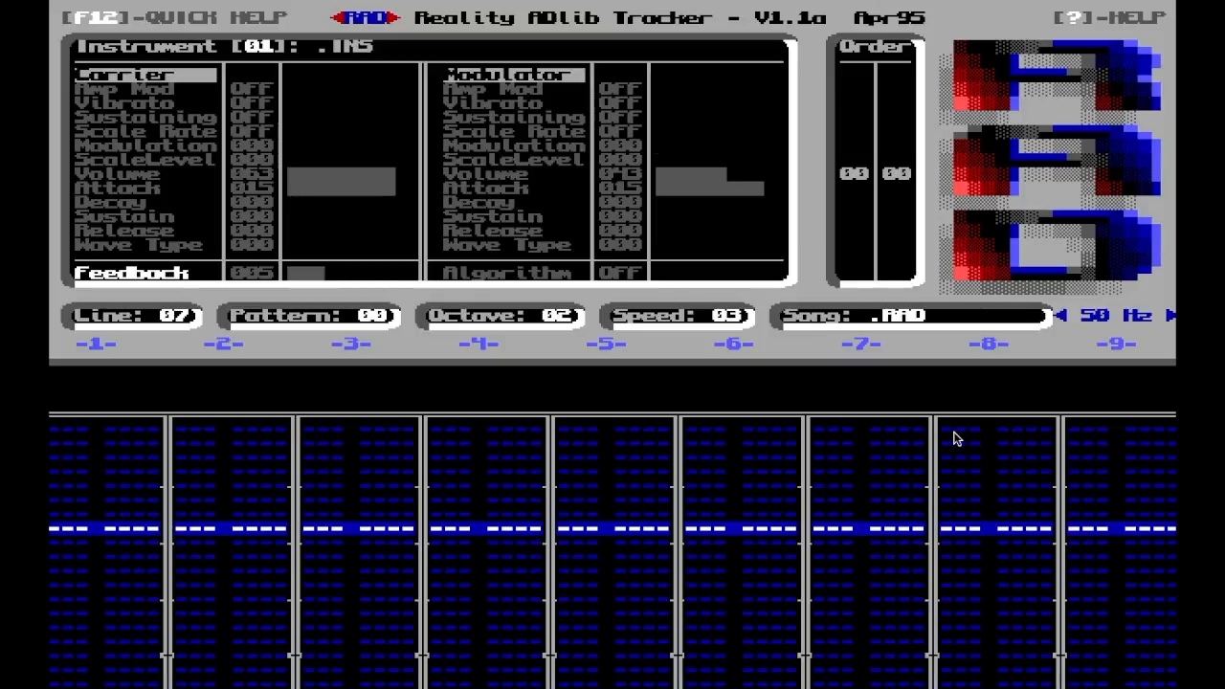
key(Left)
key(Left)
key(Left)
key(Left)
key(Left)
Set the modulator's decay to 5 on instrument 01
key(Up)
key(Up)
key(Up)
key(Up)
key(Up)
key(Up)
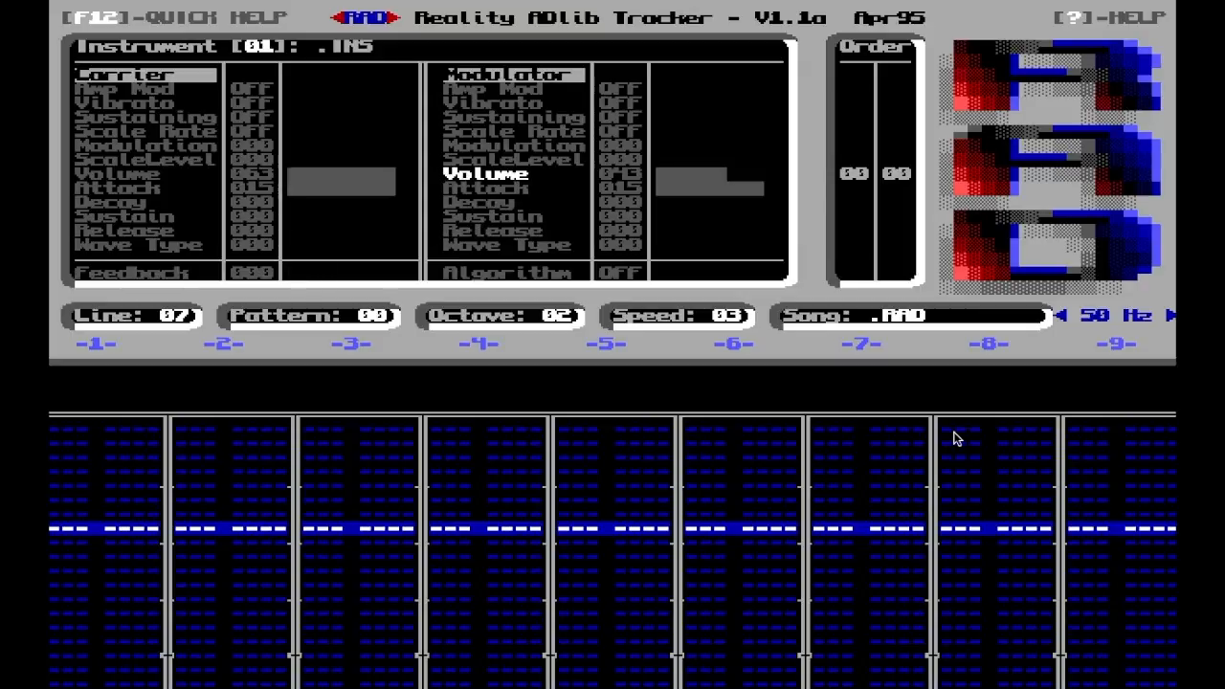
key(Down)
key(Down)
key(Right)
key(Right)
key(Escape)
key(Right)
key(Right)
key(Right)
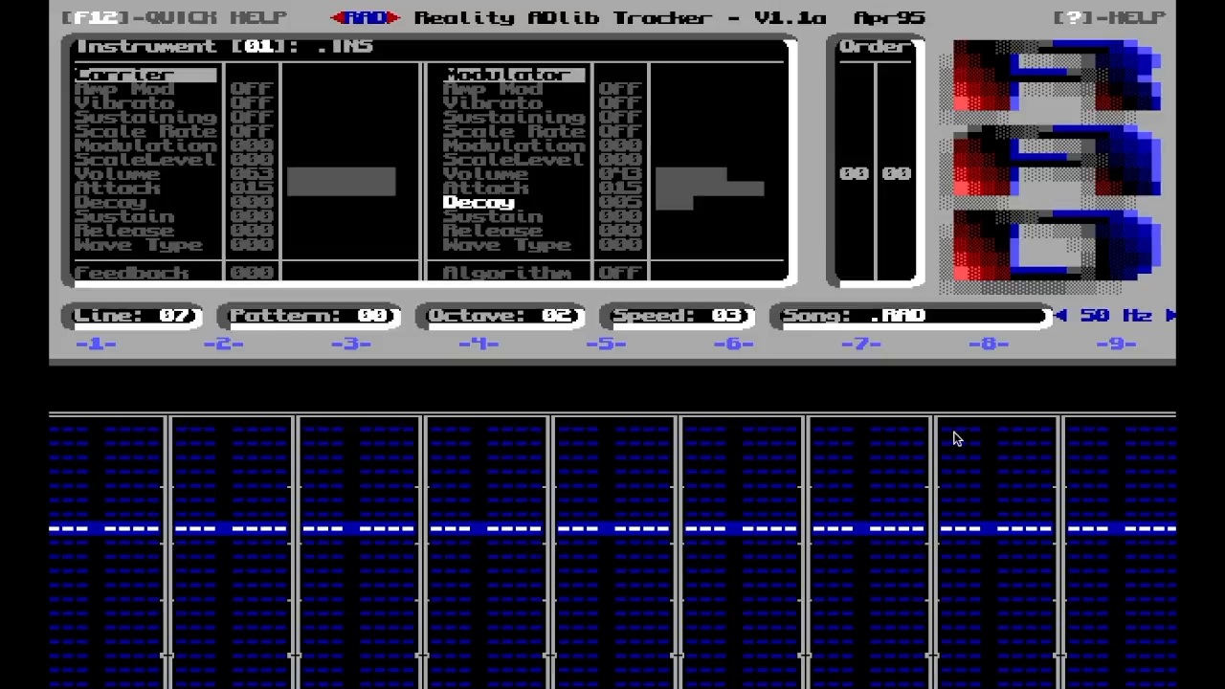
Lower the octave to 1 and raise the feedback of instrument 01 to 7
key(minus)
key(Down)
key(Down)
key(Down)
key(Down)
key(Down)
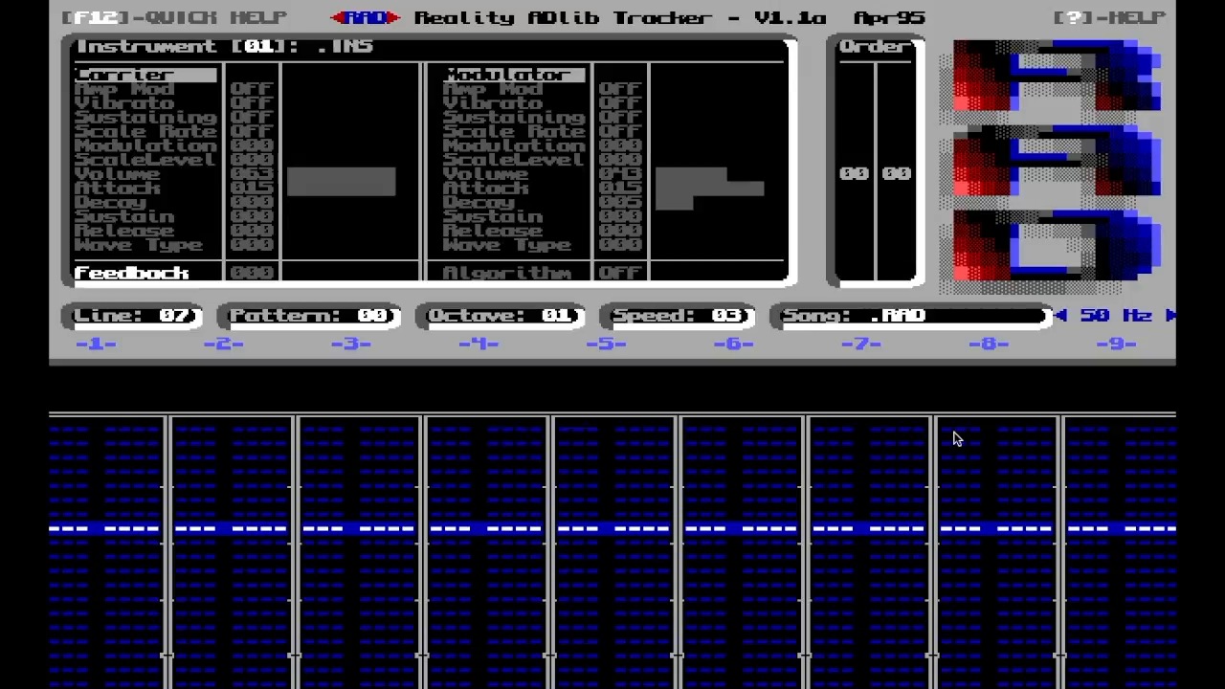
key(Up)
key(Right)
key(Right)
key(Right)
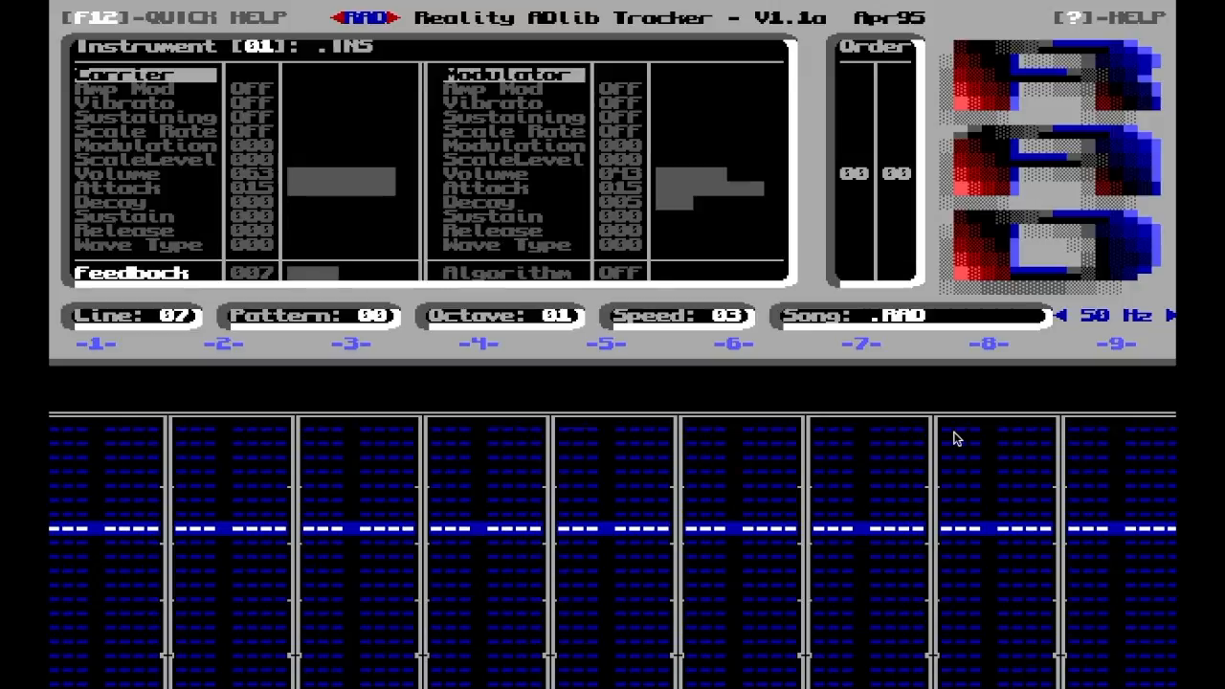
Try lower and higher feedback amounts on instrument 01 and settle on 5
key(Left)
key(Left)
key(Left)
key(Left)
key(Left)
key(Left)
key(Left)
key(Up)
key(Down)
key(Right)
key(Right)
key(Right)
key(Right)
key(Right)
Raise the modulator's Modulation multiplier to 1 on instrument 01
key(Up)
key(Up)
key(Up)
key(Up)
key(Up)
key(Up)
key(Up)
key(Up)
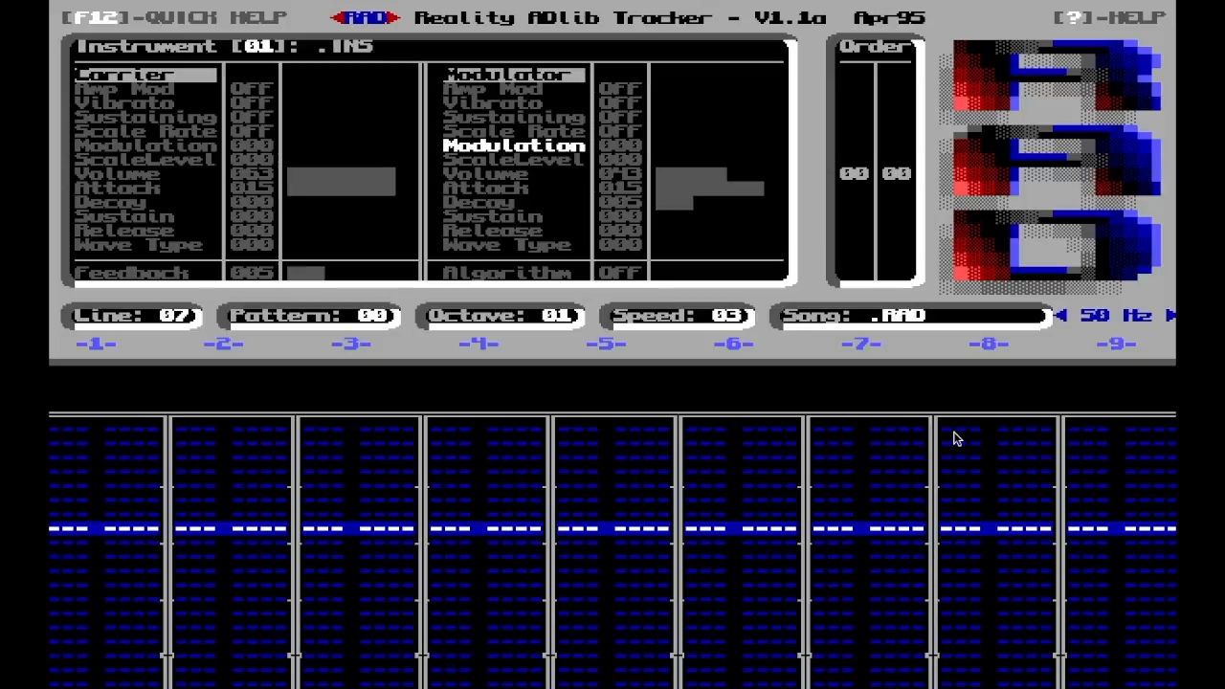
key(Right)
key(Down)
key(Down)
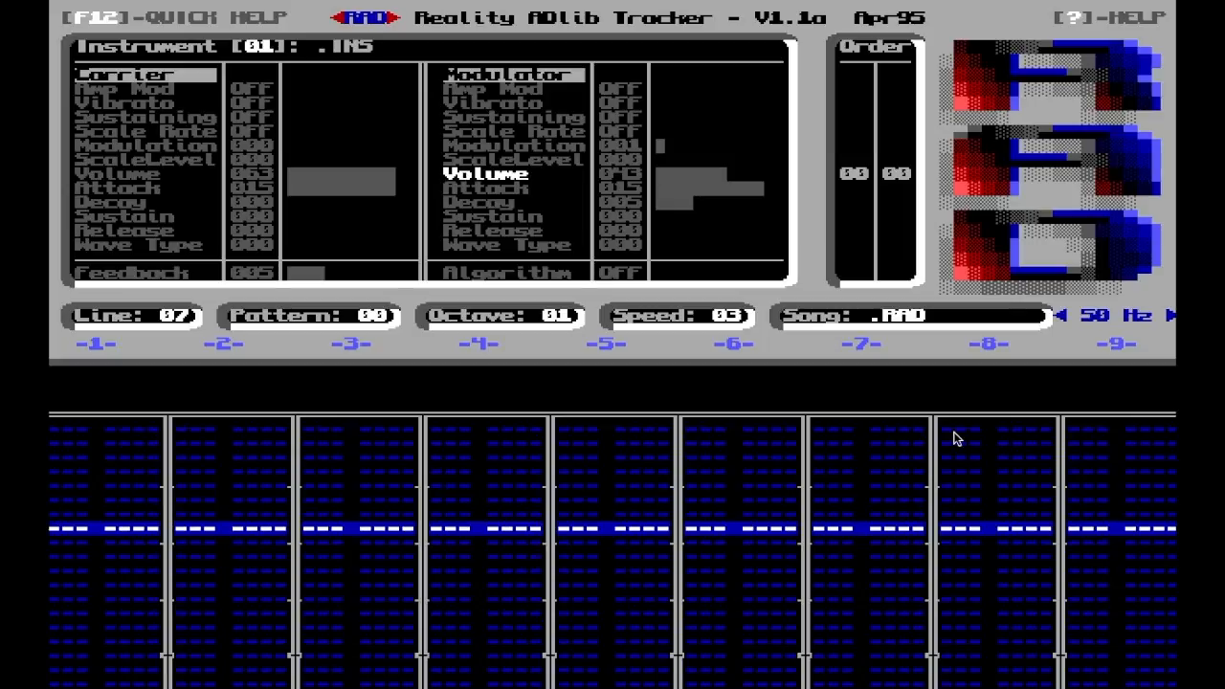
key(Down)
key(Down)
key(Up)
key(Up)
key(Up)
key(Down)
key(Up)
key(Up)
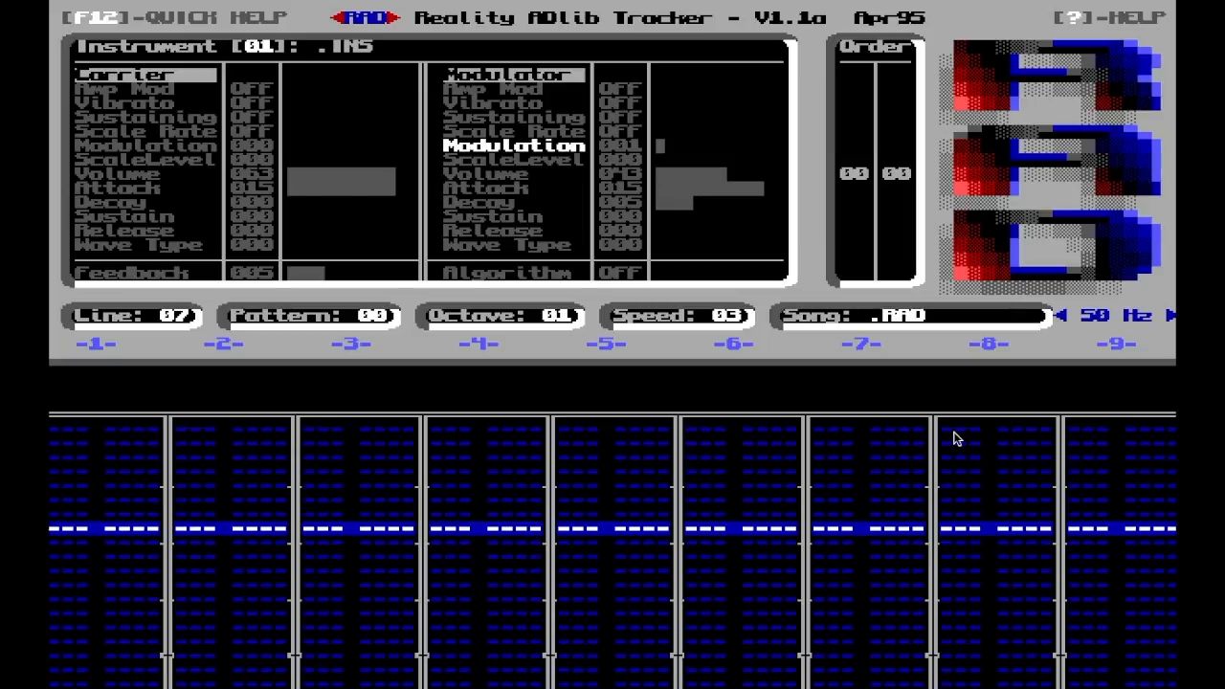
Bring the feedback of instrument 01 back down to 0
key(Down)
key(Down)
key(Down)
key(Down)
key(Down)
key(Down)
key(Down)
key(Down)
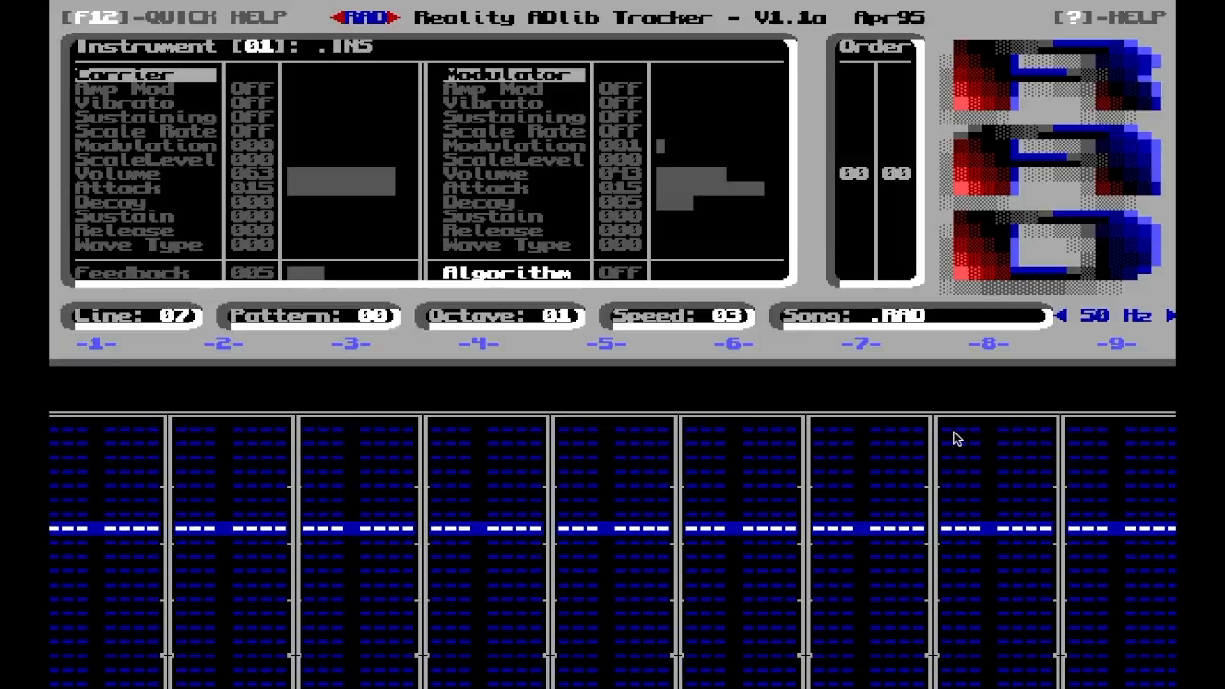
key(Left)
key(minus)
key(minus)
key(minus)
key(minus)
key(minus)
Set the carrier's decay to 5 on instrument 01
key(Up)
key(Up)
key(Up)
key(Up)
key(Up)
key(Up)
key(Up)
key(Up)
key(Up)
key(Up)
key(Up)
key(Up)
key(Up)
key(Up)
key(Up)
key(Up)
key(Up)
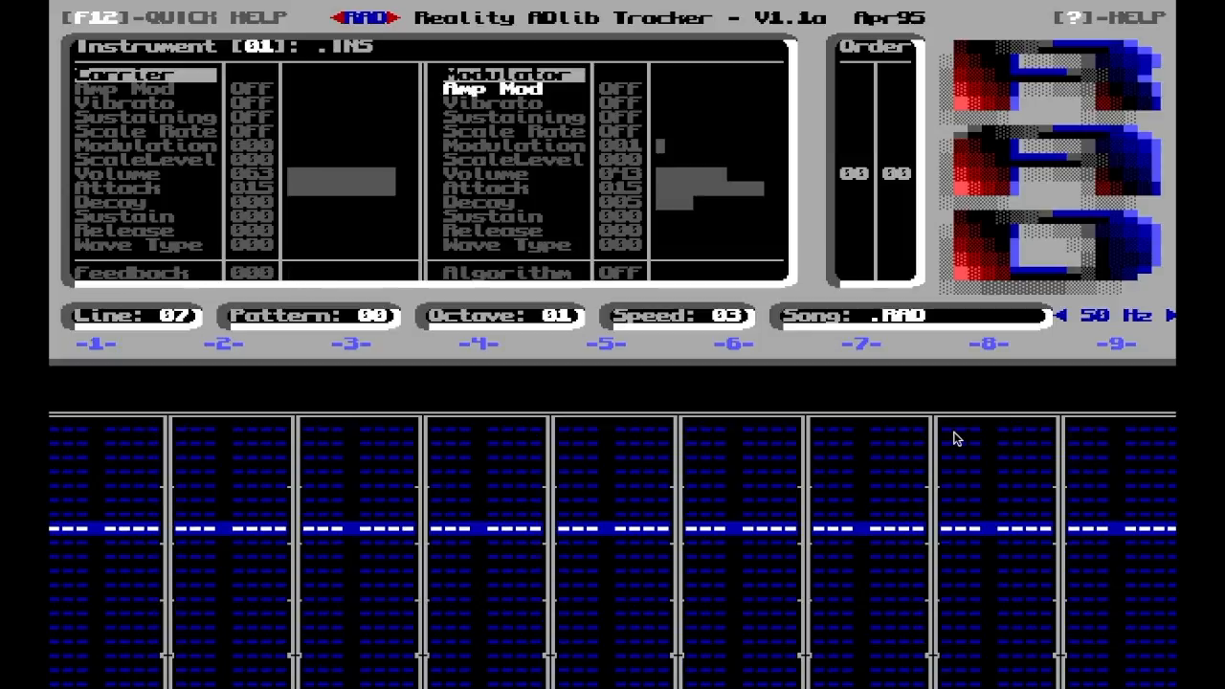
key(Down)
key(plus)
key(plus)
key(plus)
key(plus)
key(plus)
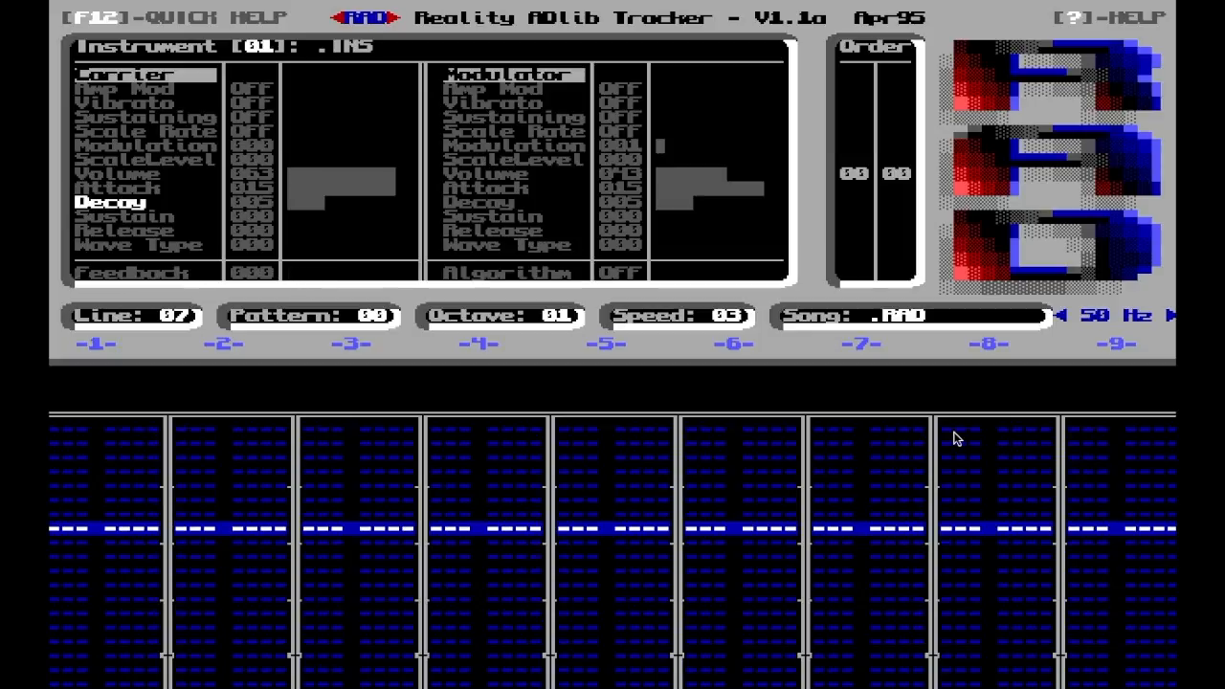
Raise the octave to 3 for playing instrument 01
key(F3)
key(Down)
key(Down)
key(Down)
key(Down)
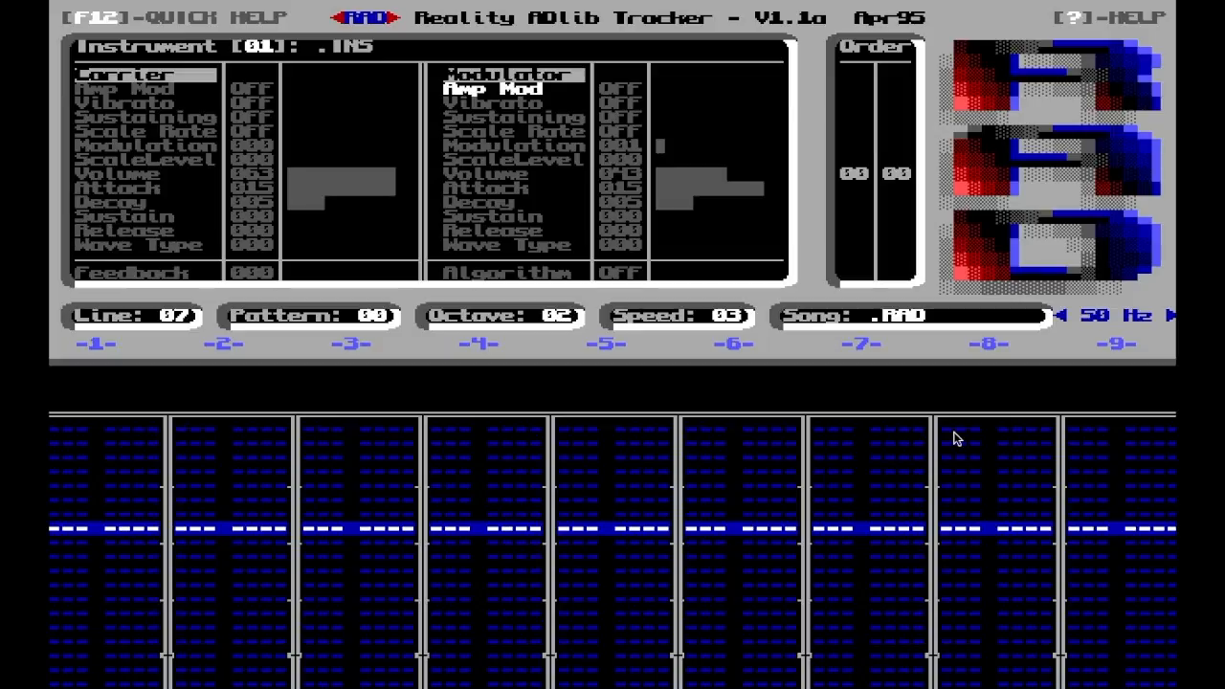
key(Down)
key(Down)
key(Down)
key(Down)
key(Down)
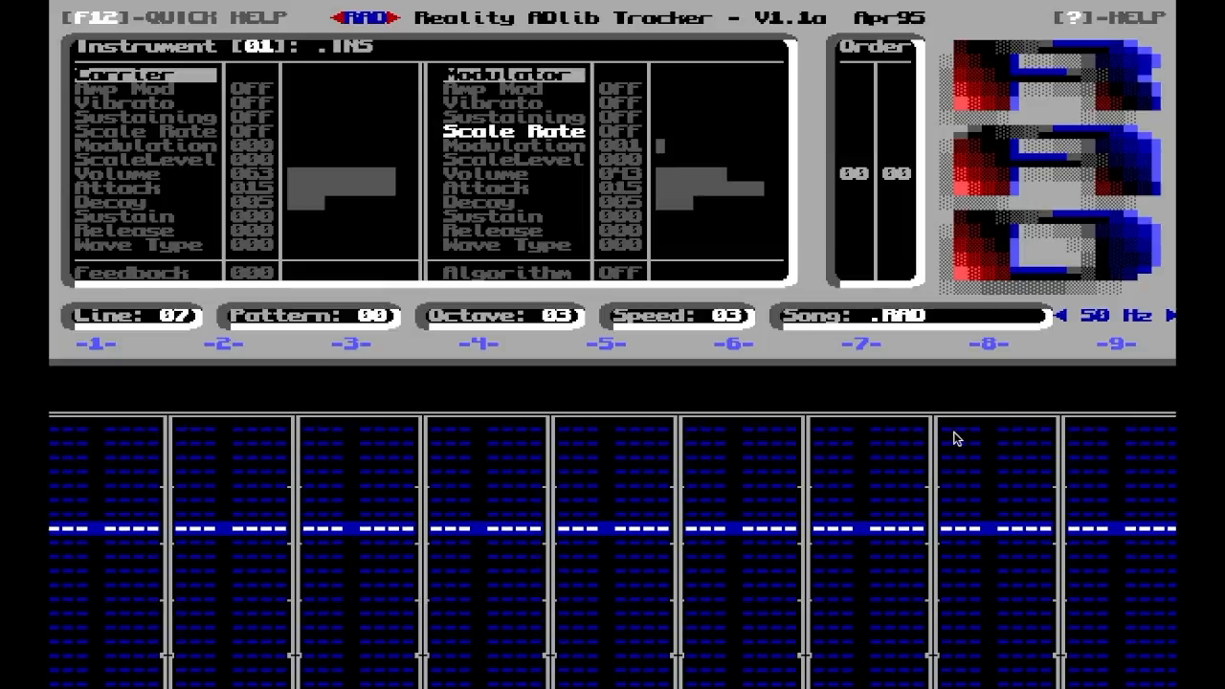
Try a modulator Modulation multiplier of 4, and reduce it to 3 on instrument 01
key(Up)
key(plus)
key(plus)
key(plus)
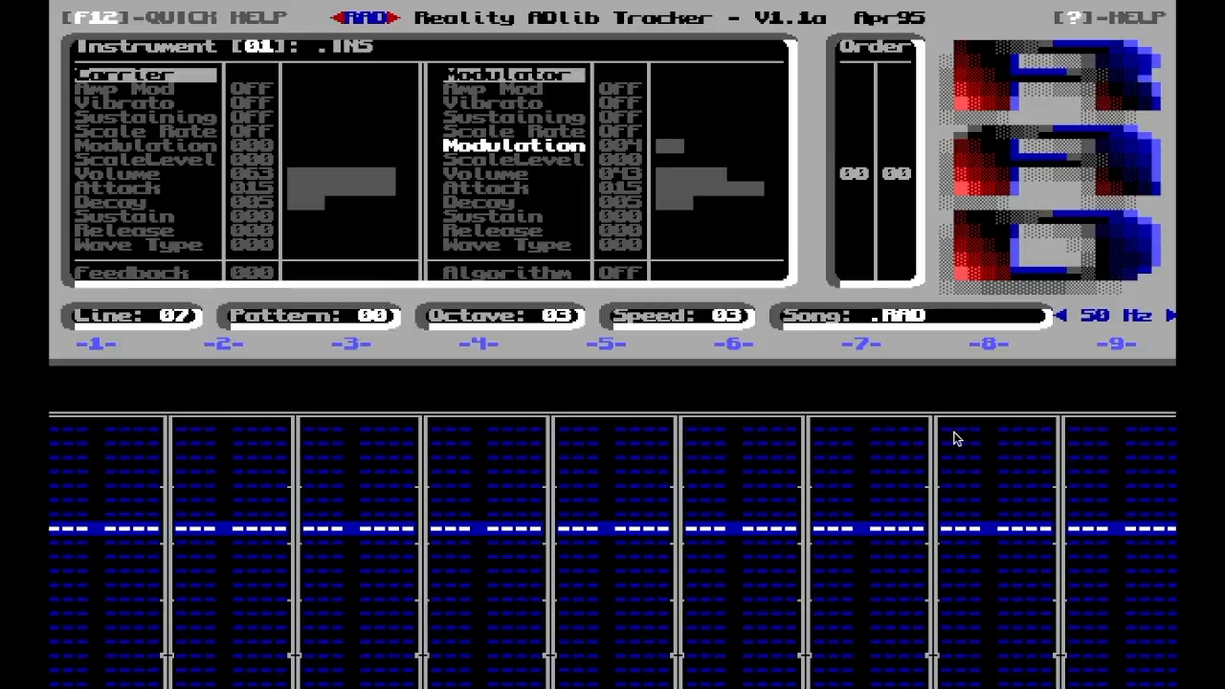
key(minus)
Lower the modulator's attack to 11 on instrument 01
key(Down)
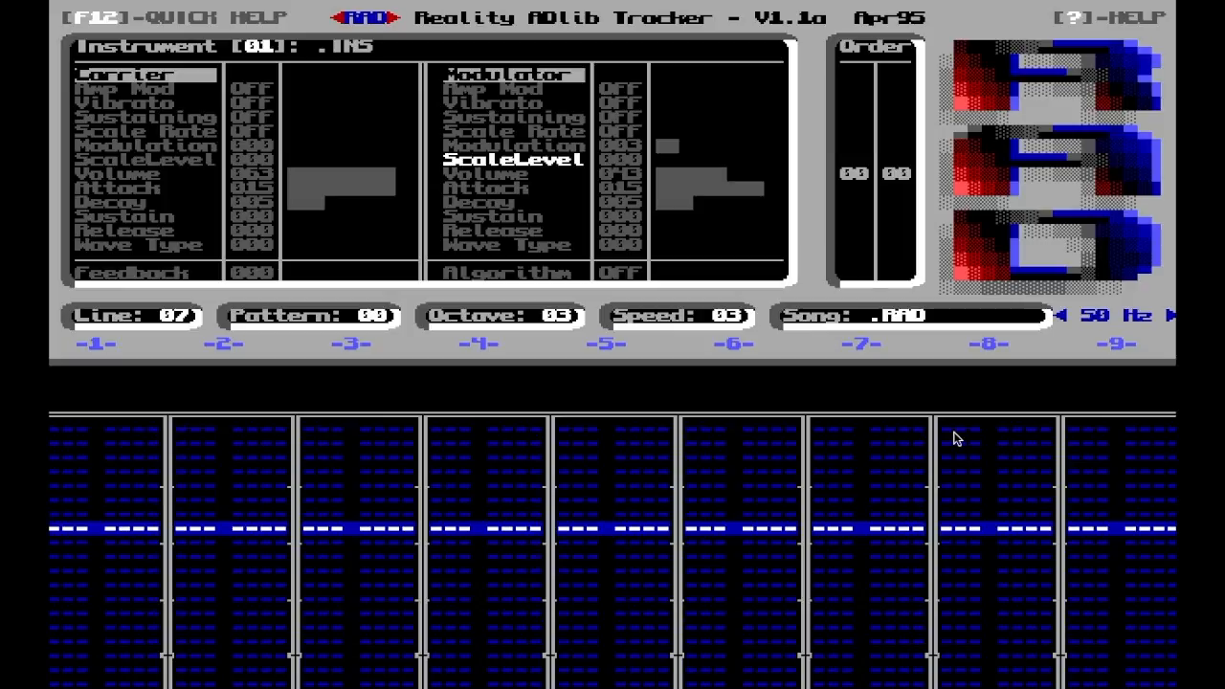
key(Down)
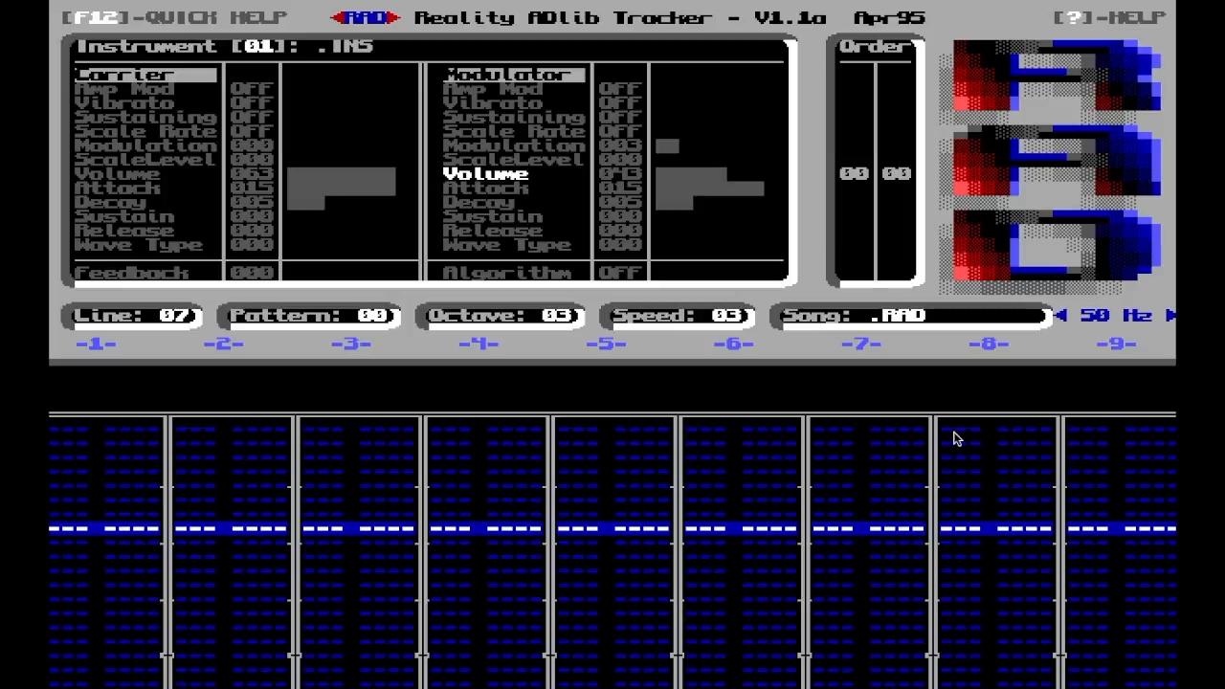
key(Down)
key(minus)
key(minus)
key(minus)
key(minus)
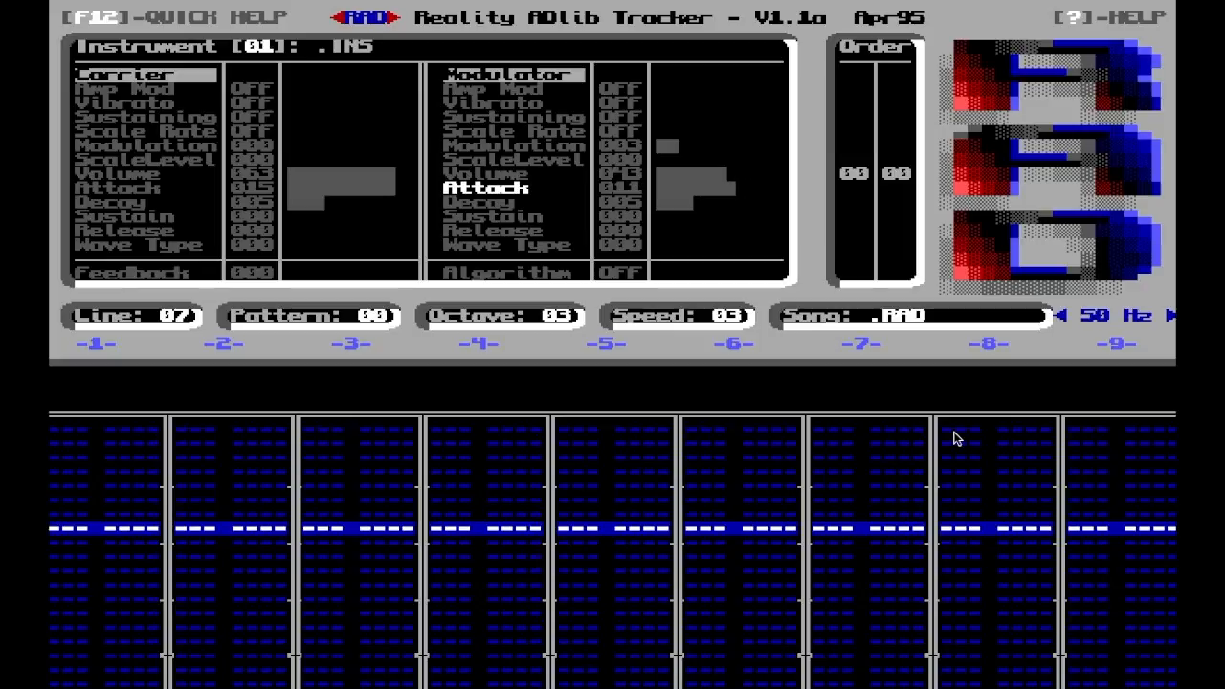
Lower the modulator's attack in stages to 9 and finally 7 on instrument 01
key(Up)
key(Up)
key(Up)
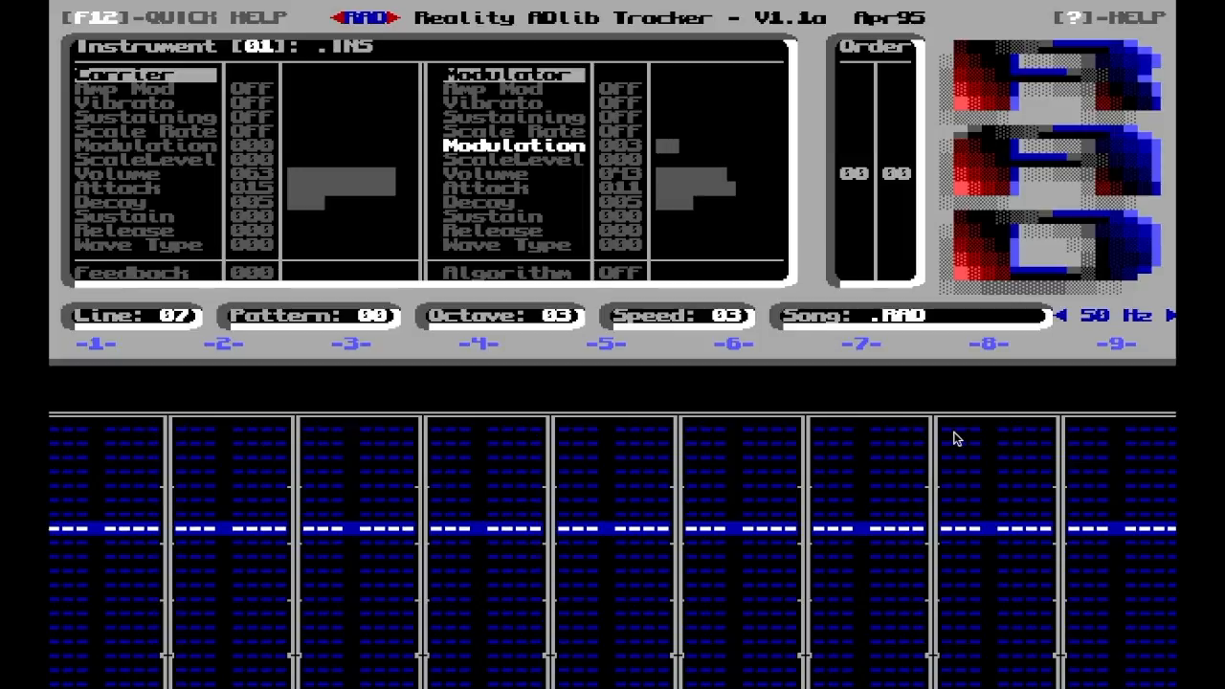
key(Down)
key(Down)
key(Down)
key(minus)
key(minus)
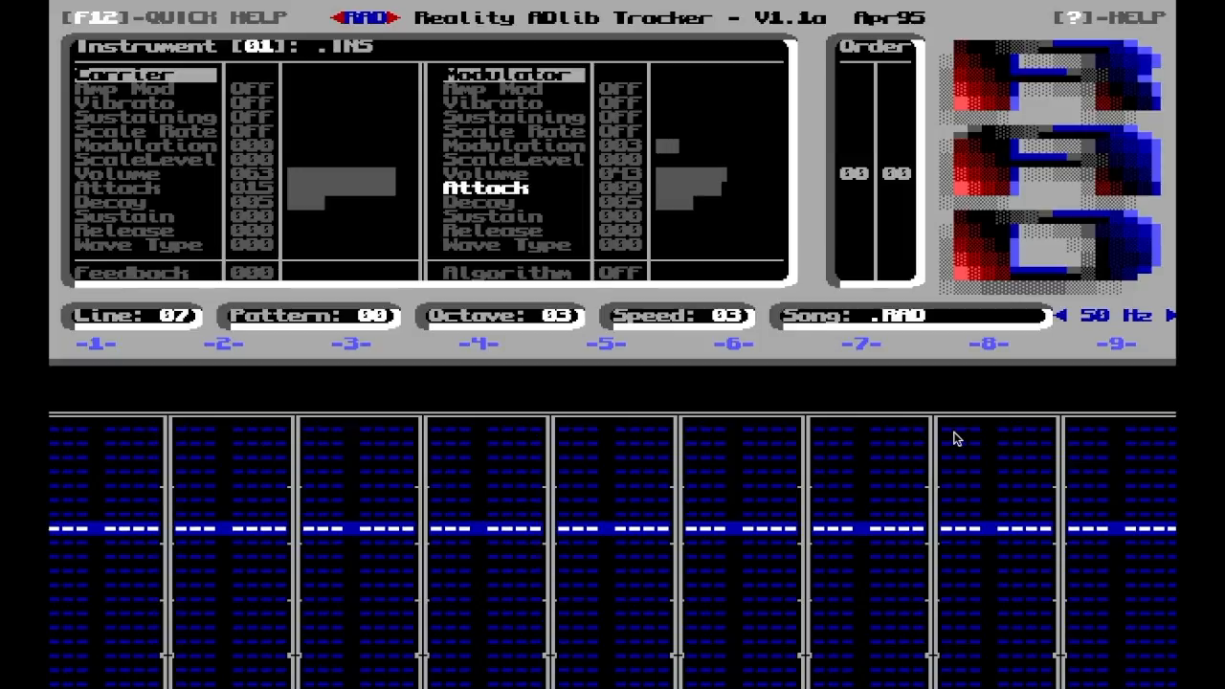
key(minus)
key(minus)
Reduce the modulator's Modulation multiplier to 1 and finally 0 on instrument 01
key(Up)
key(Up)
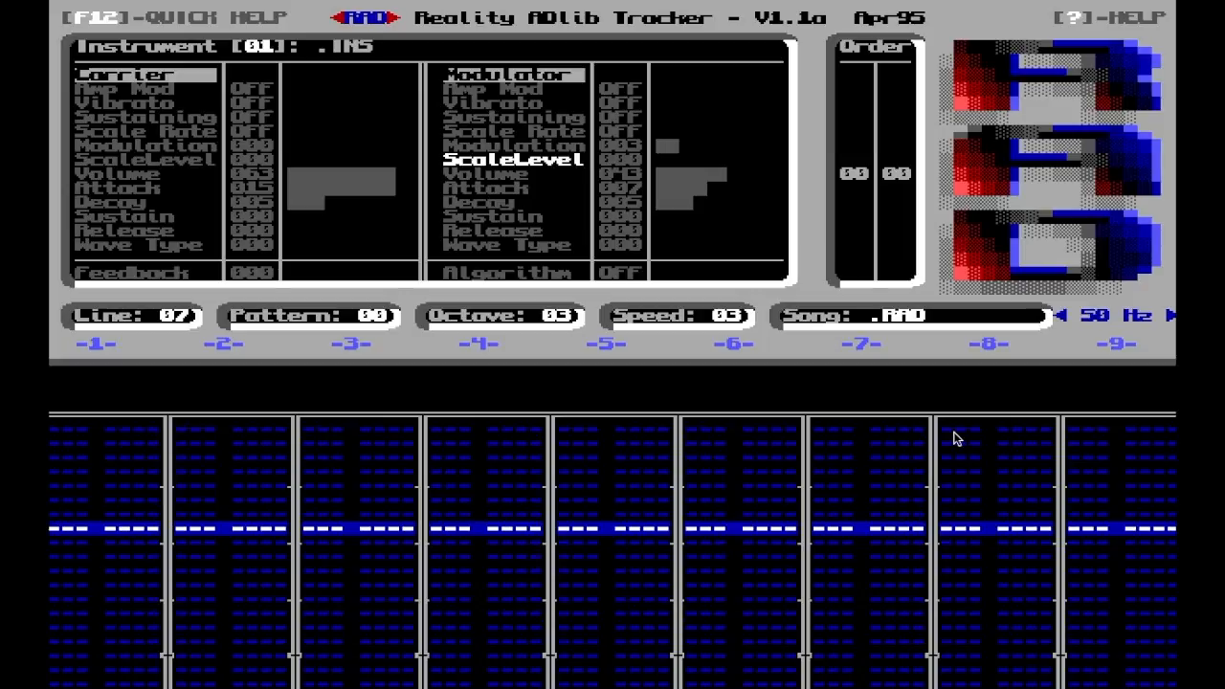
key(Up)
key(minus)
key(minus)
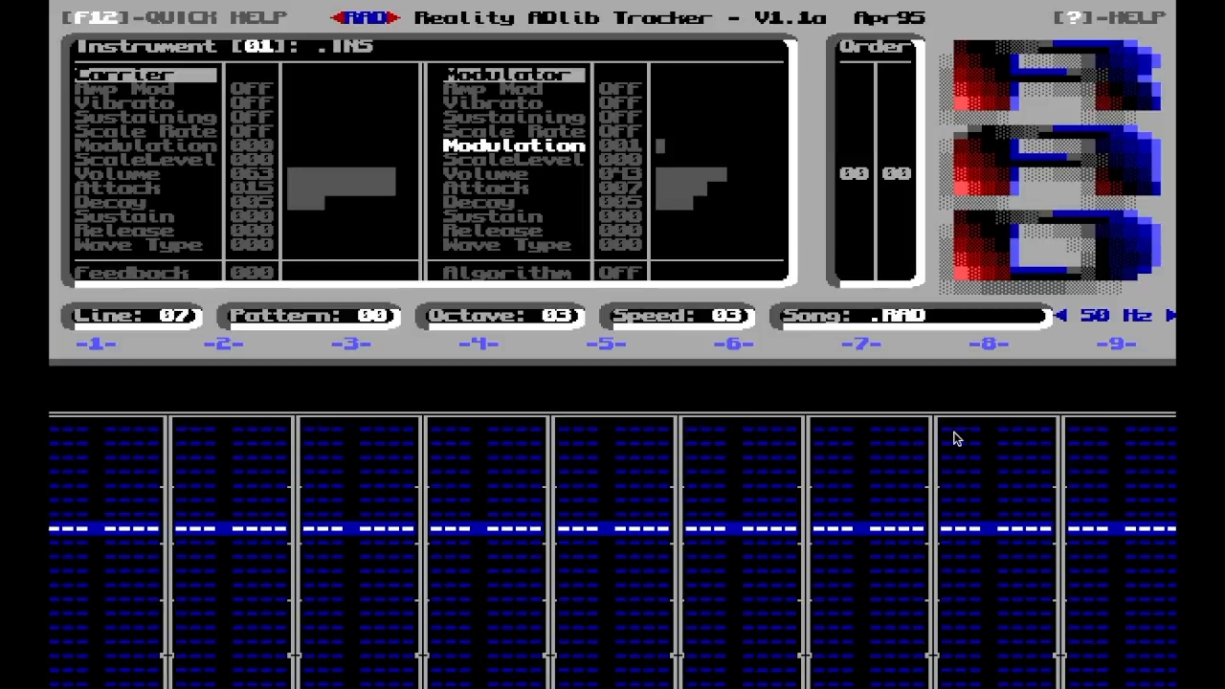
key(minus)
Raise the feedback of instrument 01 and settle it at 6
key(Down)
key(Down)
key(Down)
key(Down)
key(Down)
key(Down)
key(Down)
key(Down)
key(Down)
key(Up)
key(plus)
key(plus)
key(plus)
key(plus)
key(plus)
key(plus)
key(plus)
key(minus)
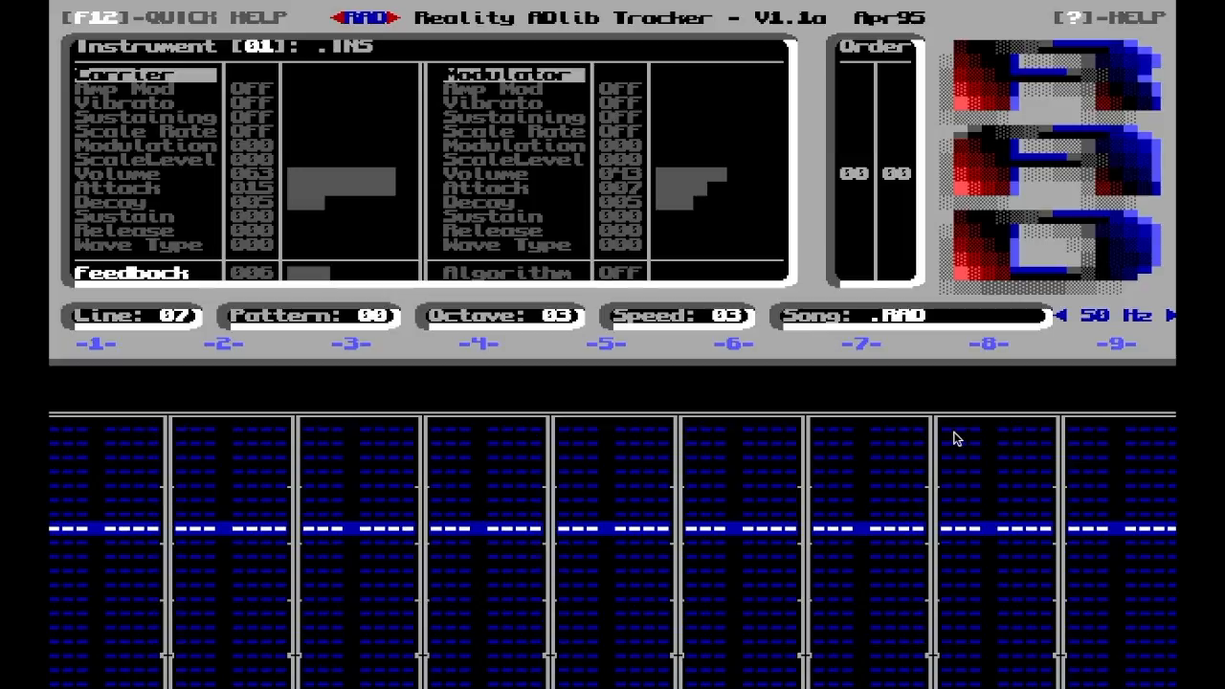
Review the modulator's parameters, including Sustain and Wave Type, on instrument 01
key(Right)
key(Up)
key(Up)
key(Up)
key(Up)
key(Up)
key(Down)
key(Down)
key(Down)
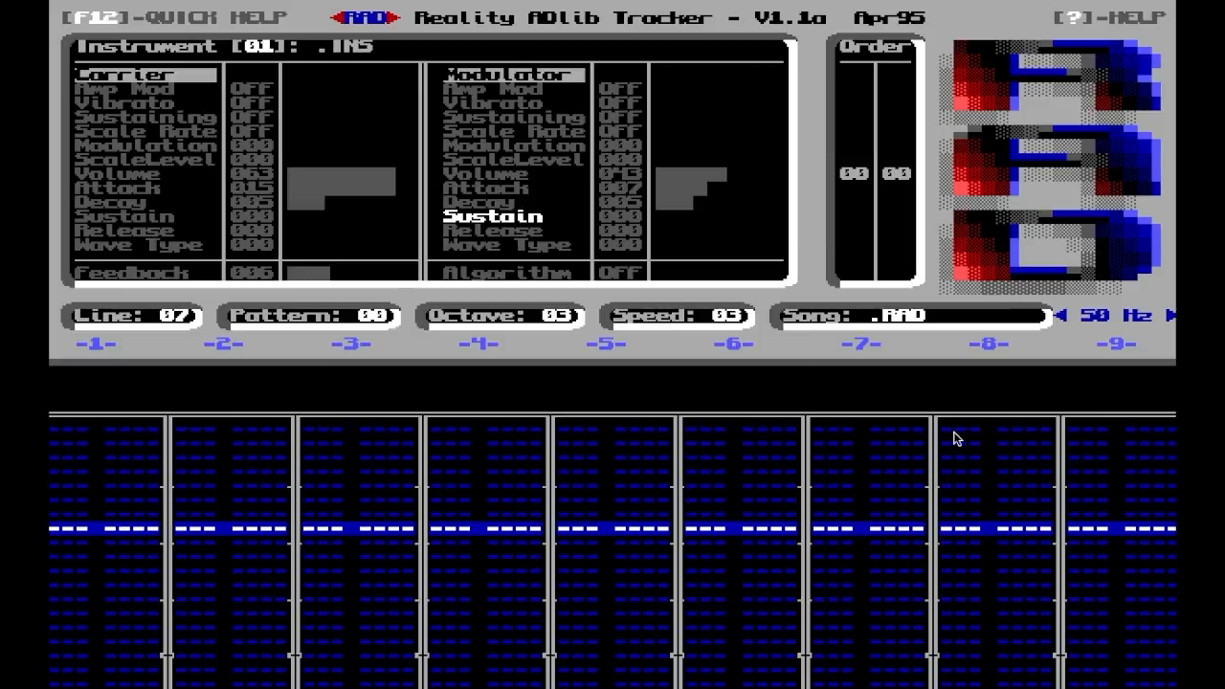
key(Down)
key(Down)
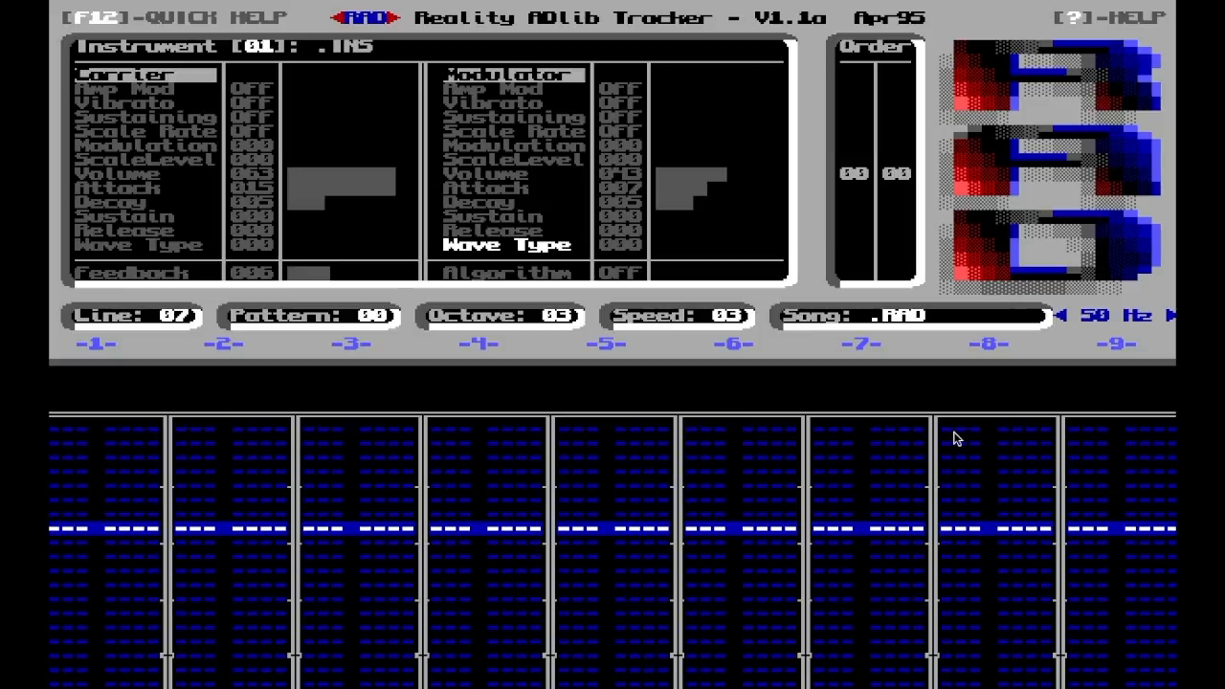
key(Down)
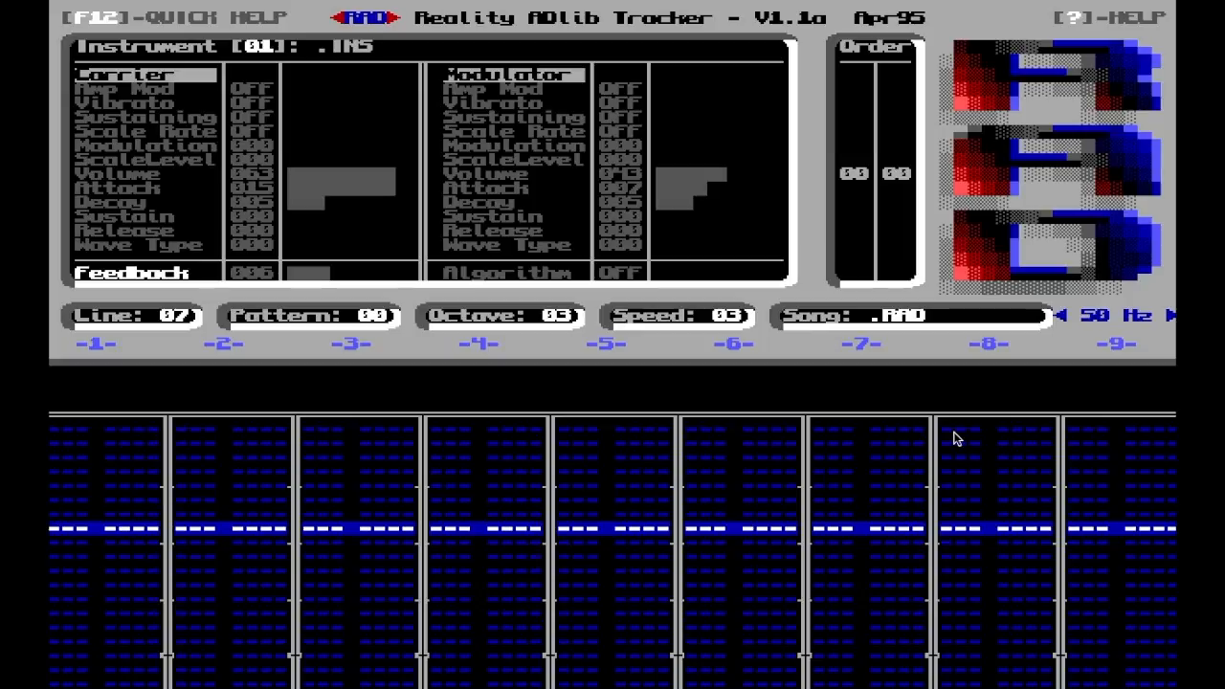
Leave the instrument settings and enter the note D-4 with instrument 1 in channel 1 at line 00
key(Tab)
key(Tab)
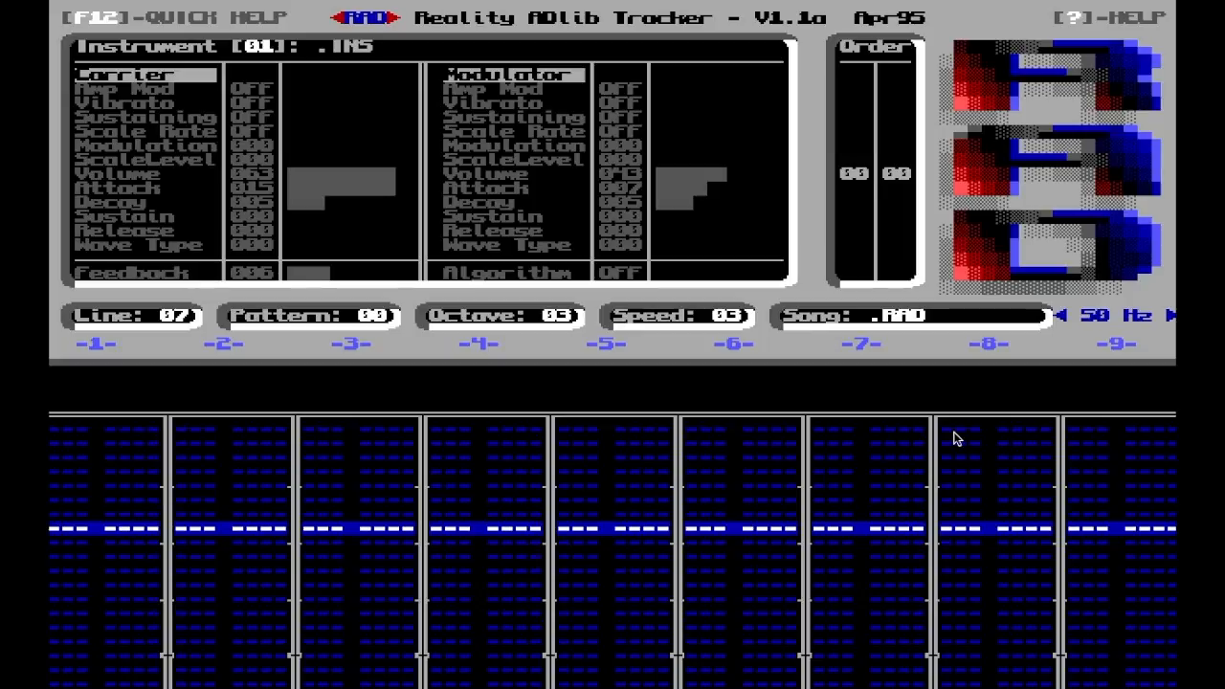
key(Up)
key(Up)
key(Up)
key(Up)
key(Up)
key(Up)
key(Up)
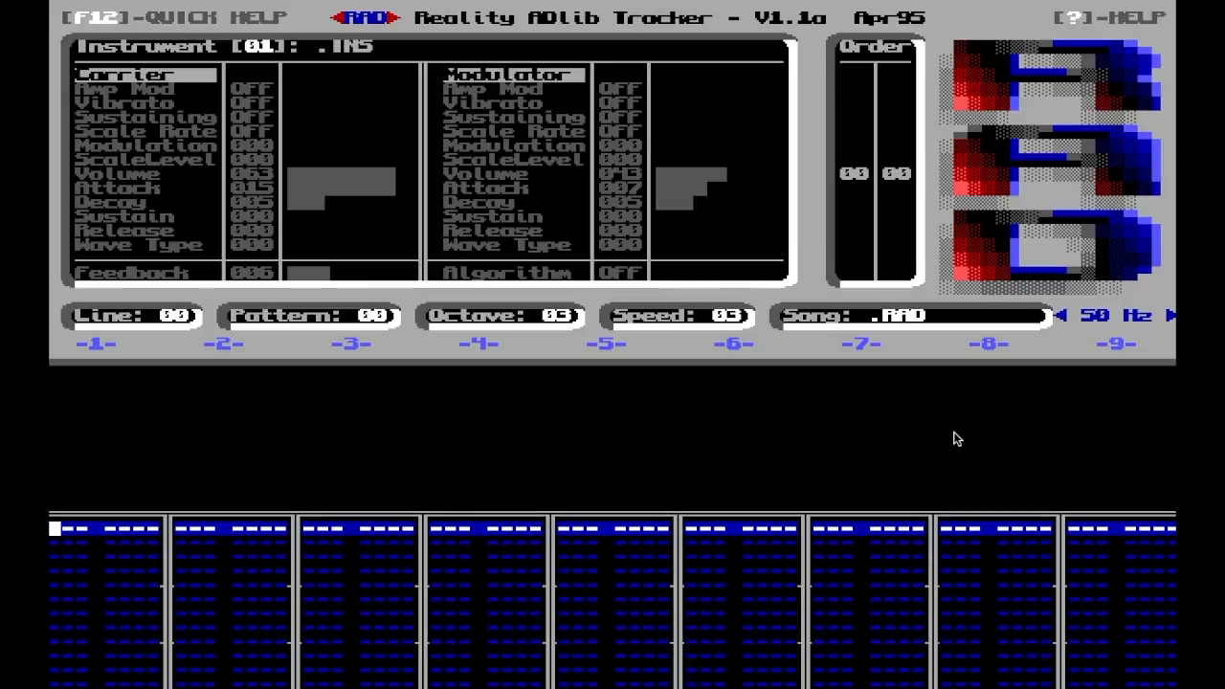
key(w)
key(Up)
key(x)
key(Up)
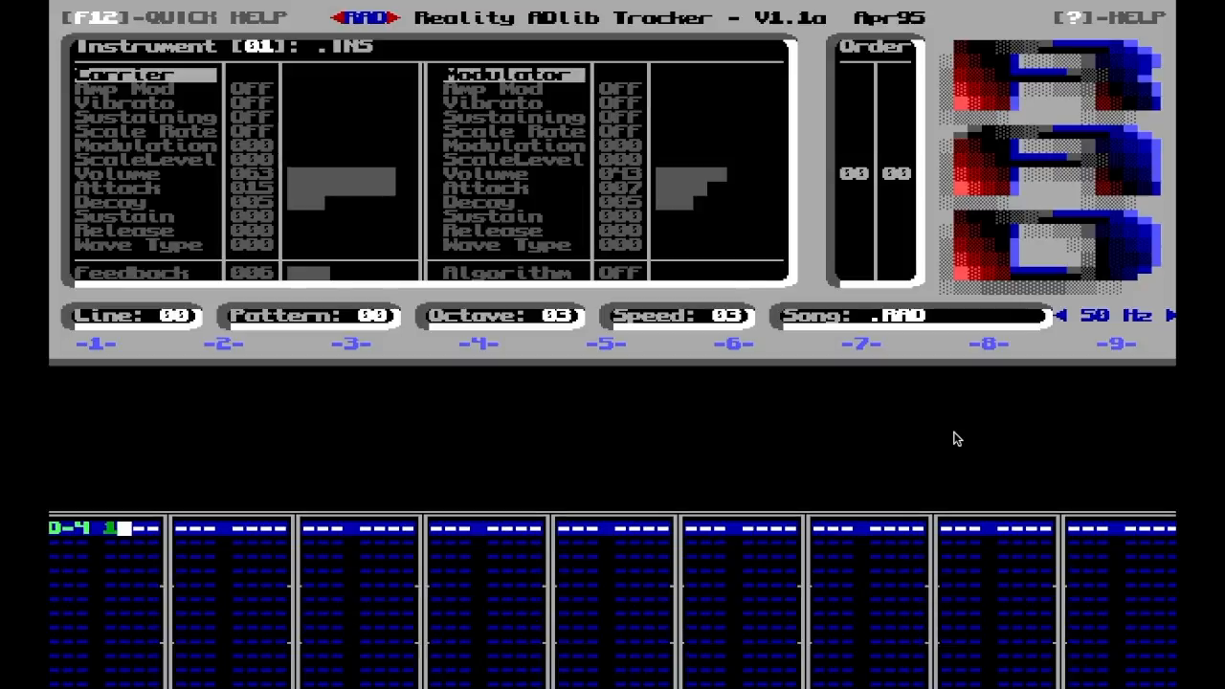
Add effect 101 to the channel 1 note at line 00 and enter D-4 with instrument 1 in channel 2
text(101)
key(Up)
key(Tab)
key(w)
key(Up)
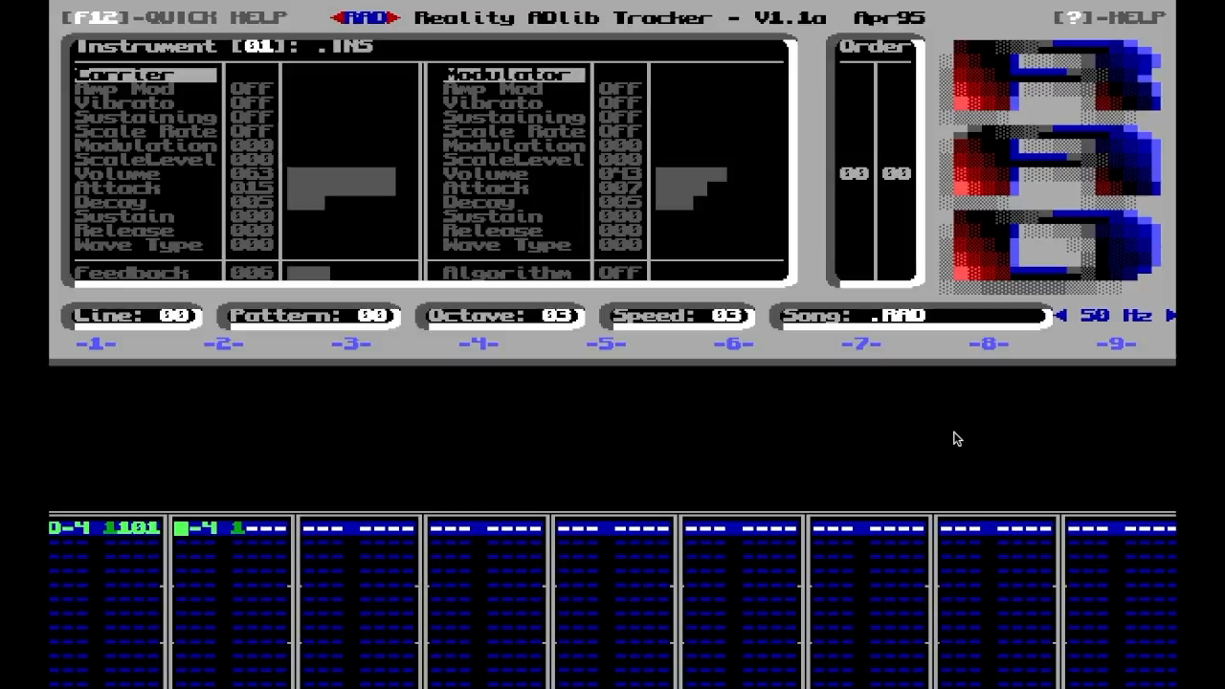
Play the pattern briefly and set the modulator's Decay to 1 on instrument 01
key(F5)
key(F8)
key(Tab)
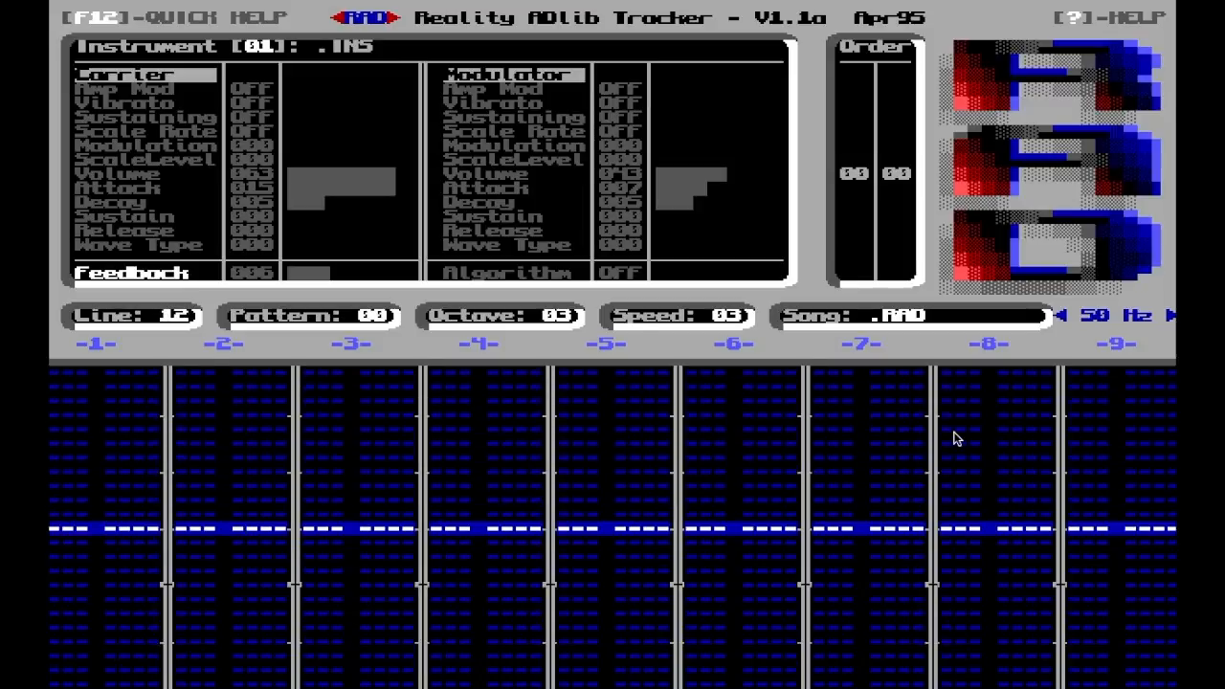
key(Up)
key(Up)
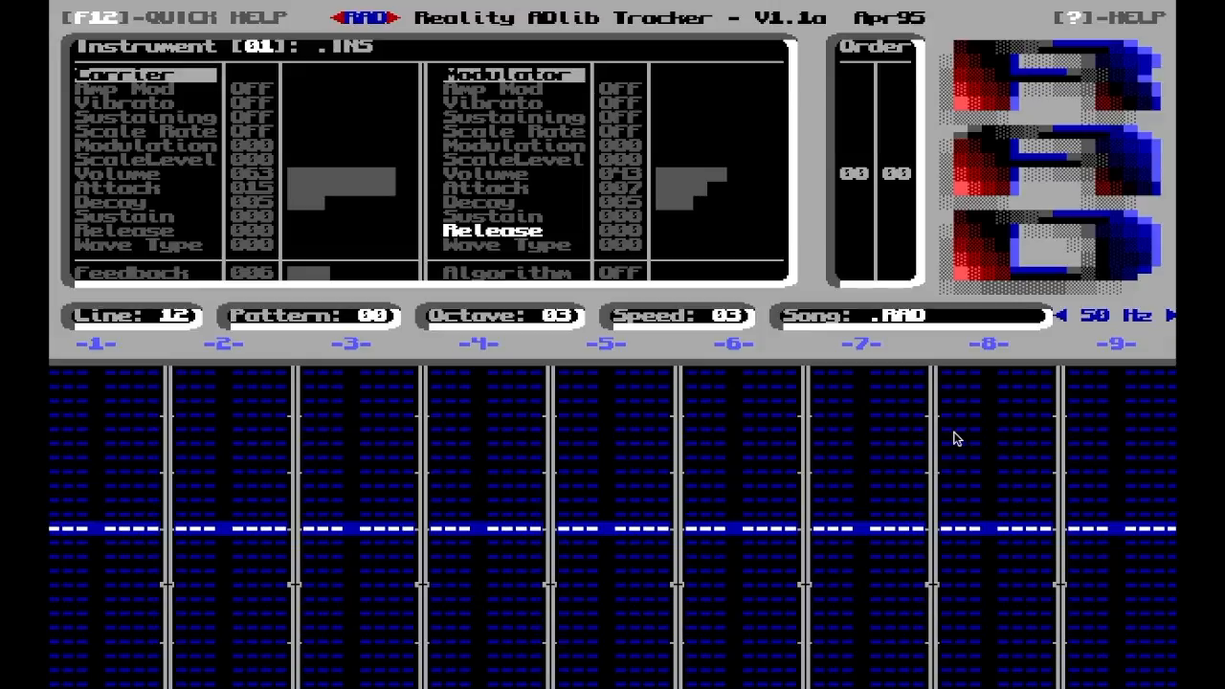
key(Up)
key(Up)
key(Left)
key(Left)
key(Left)
key(Left)
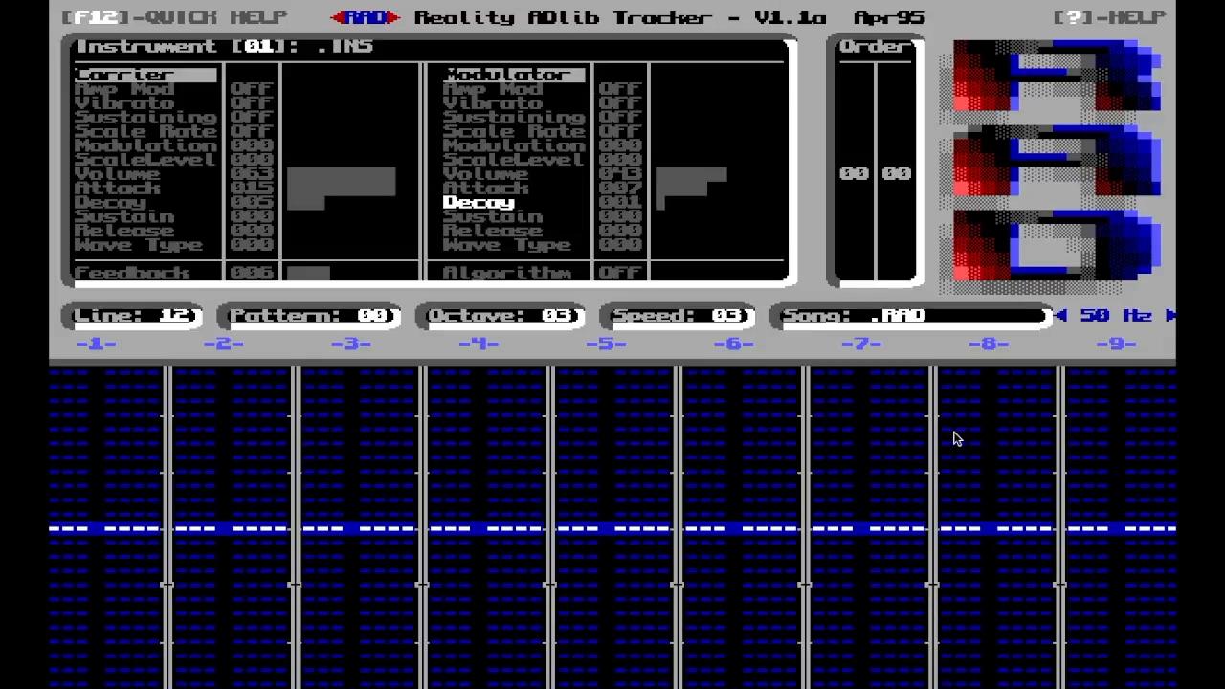
Try alternative Wave Type settings for the carrier of instrument 01
key(Up)
key(Up)
key(Up)
key(Up)
key(Up)
key(Up)
key(Up)
key(Up)
key(Up)
key(Up)
key(Up)
key(Up)
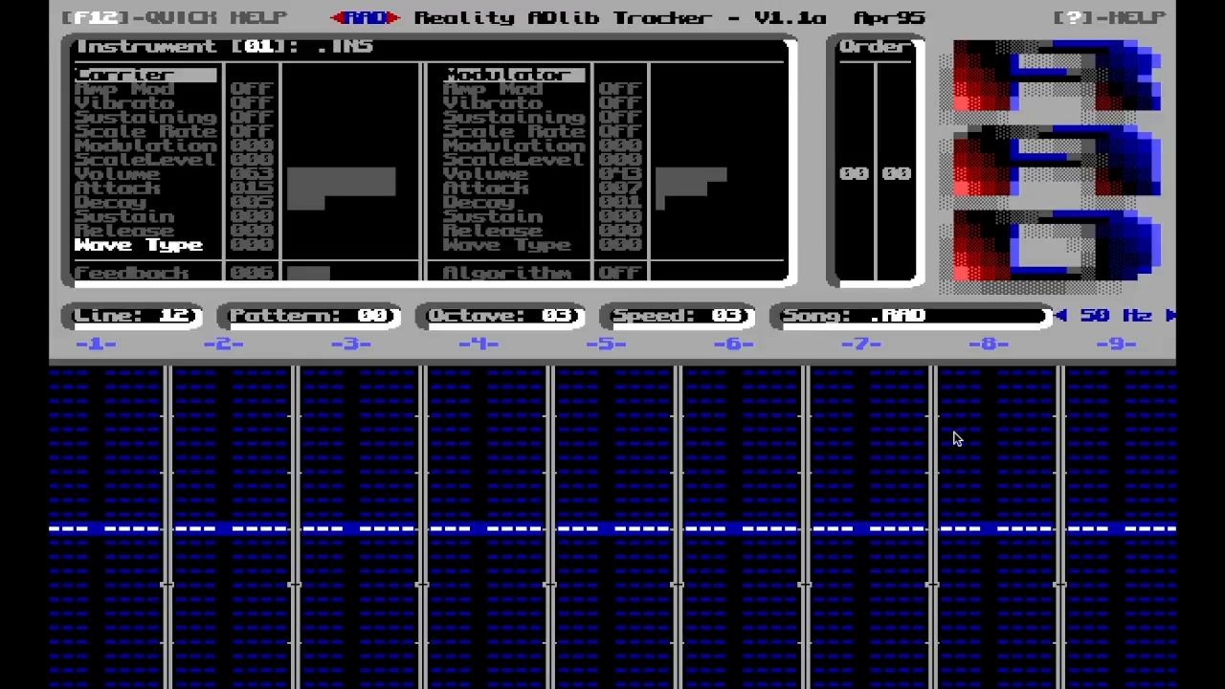
key(Left)
key(Right)
key(Left)
key(Right)
key(Left)
key(Right)
key(Down)
key(Down)
key(Down)
key(Down)
key(Down)
key(Down)
key(Down)
key(Down)
key(Down)
key(Down)
key(Down)
key(Down)
key(Down)
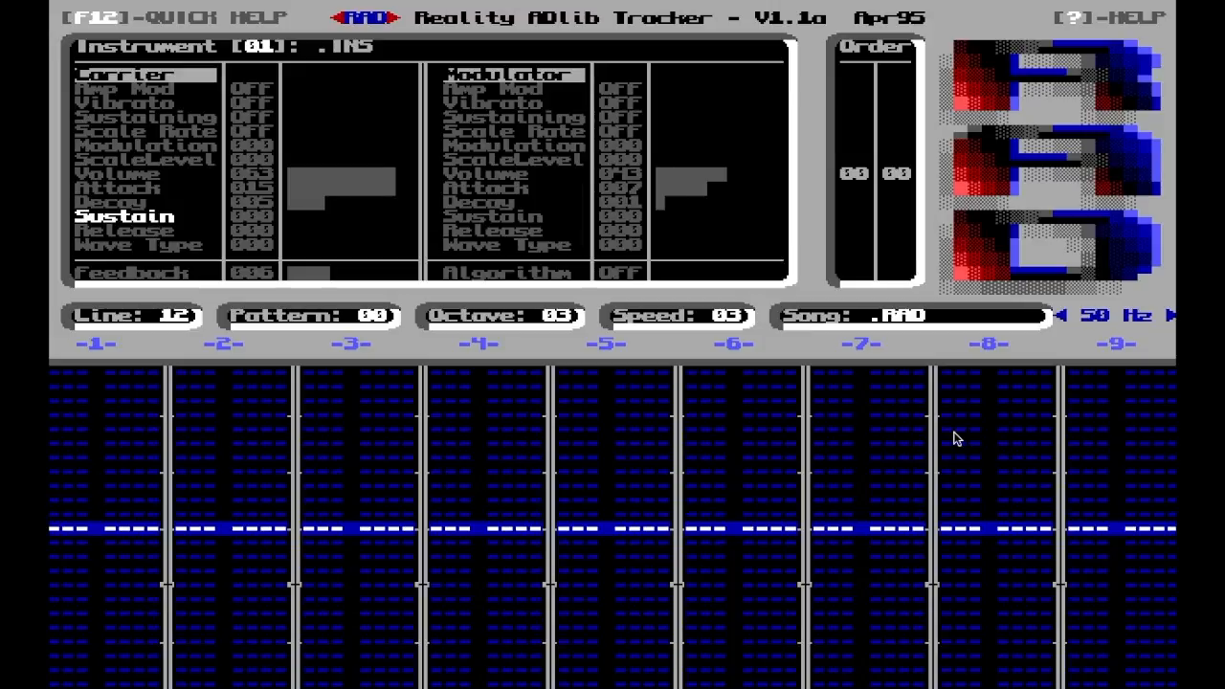
Set the carrier's Decay to 1 on instrument 01 and play the pattern to hear it
key(Up)
key(Up)
key(Up)
key(Up)
key(Up)
key(Up)
key(Up)
key(Up)
key(Up)
key(Up)
key(Up)
key(Up)
key(Up)
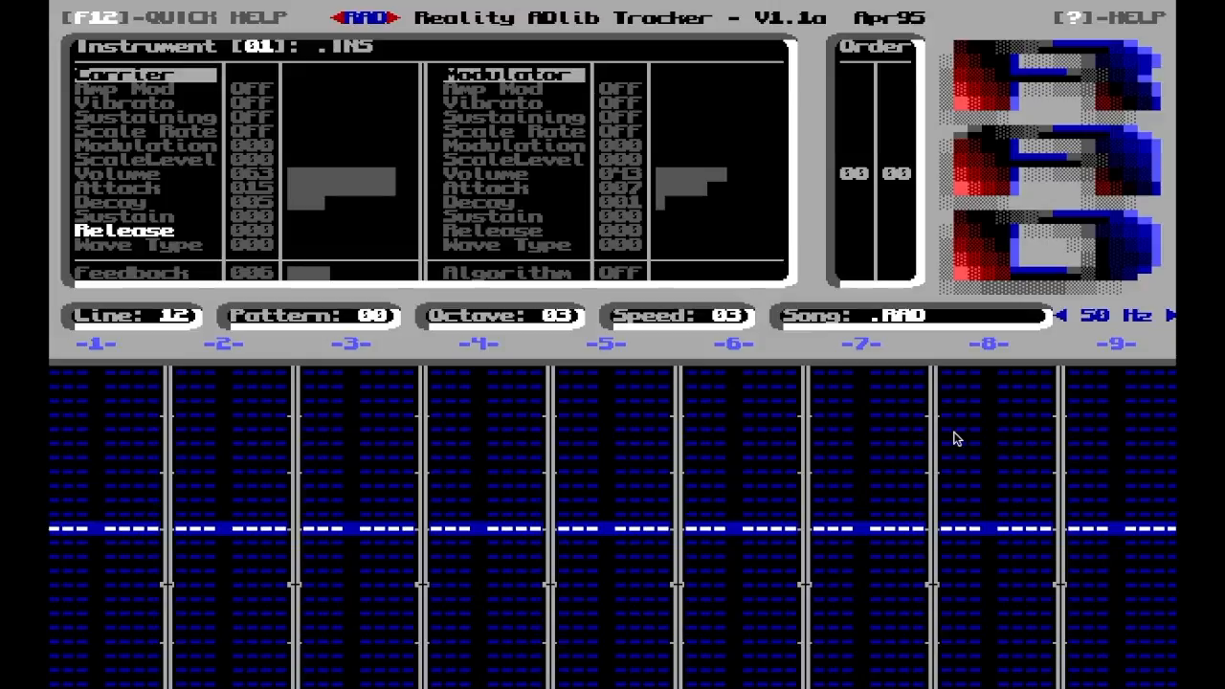
key(Left)
key(Left)
key(Left)
key(Left)
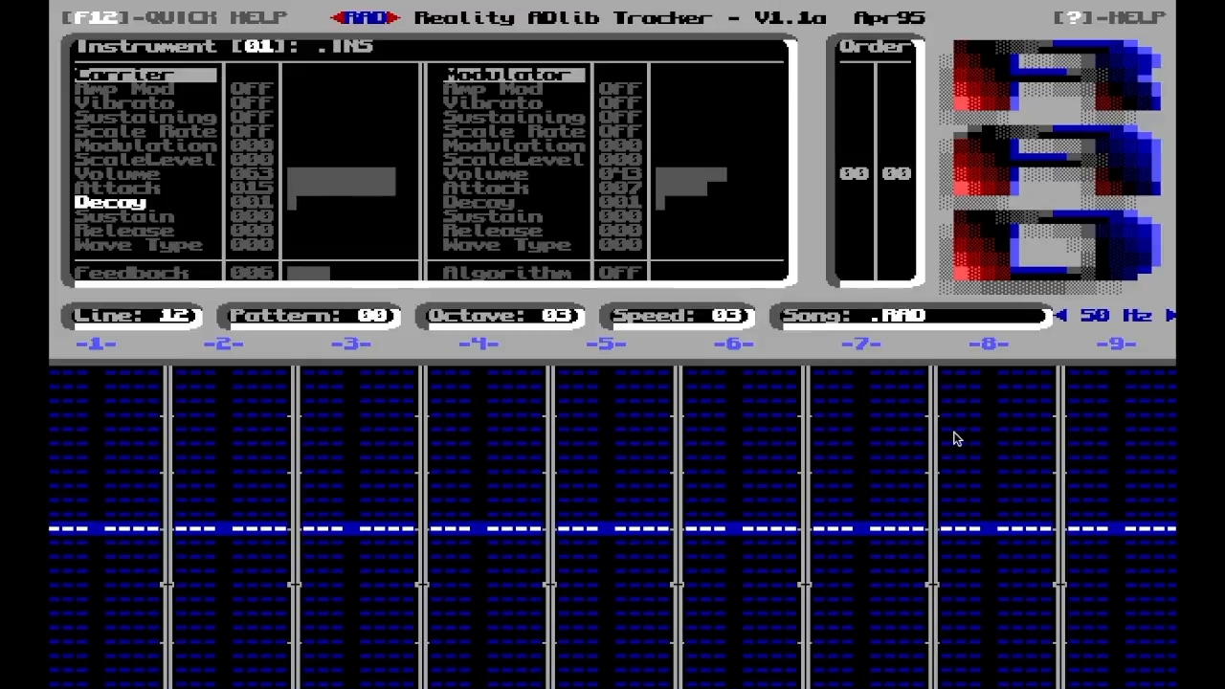
key(F1)
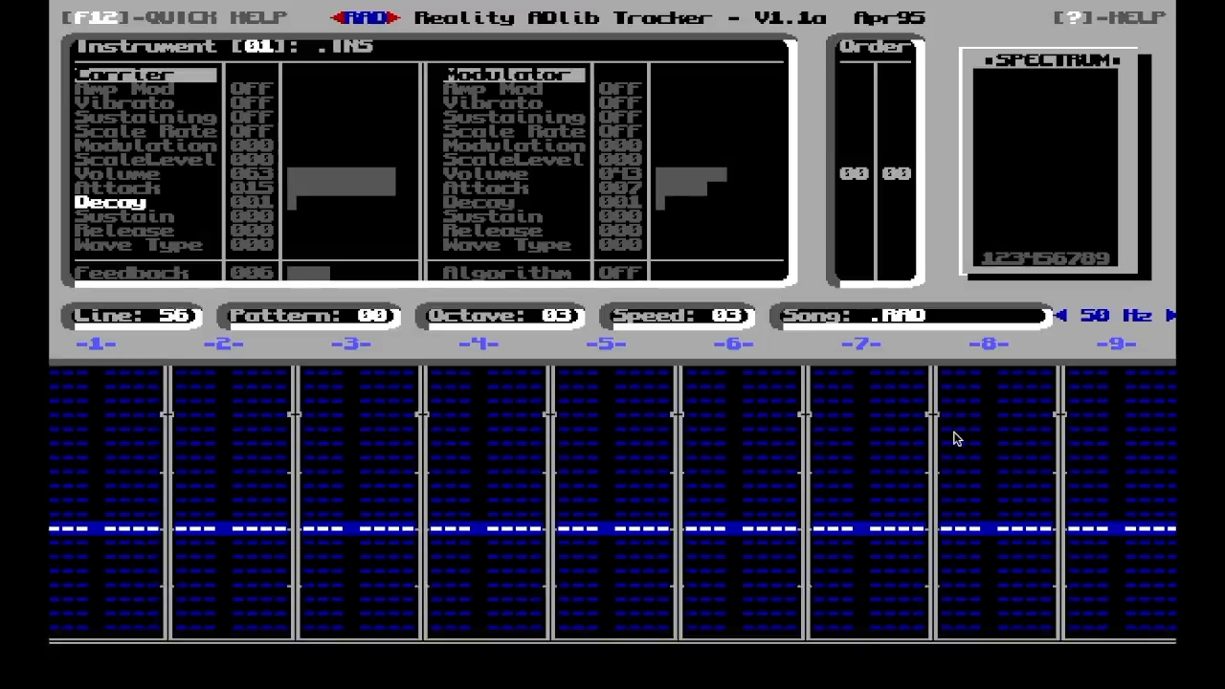
key(space)
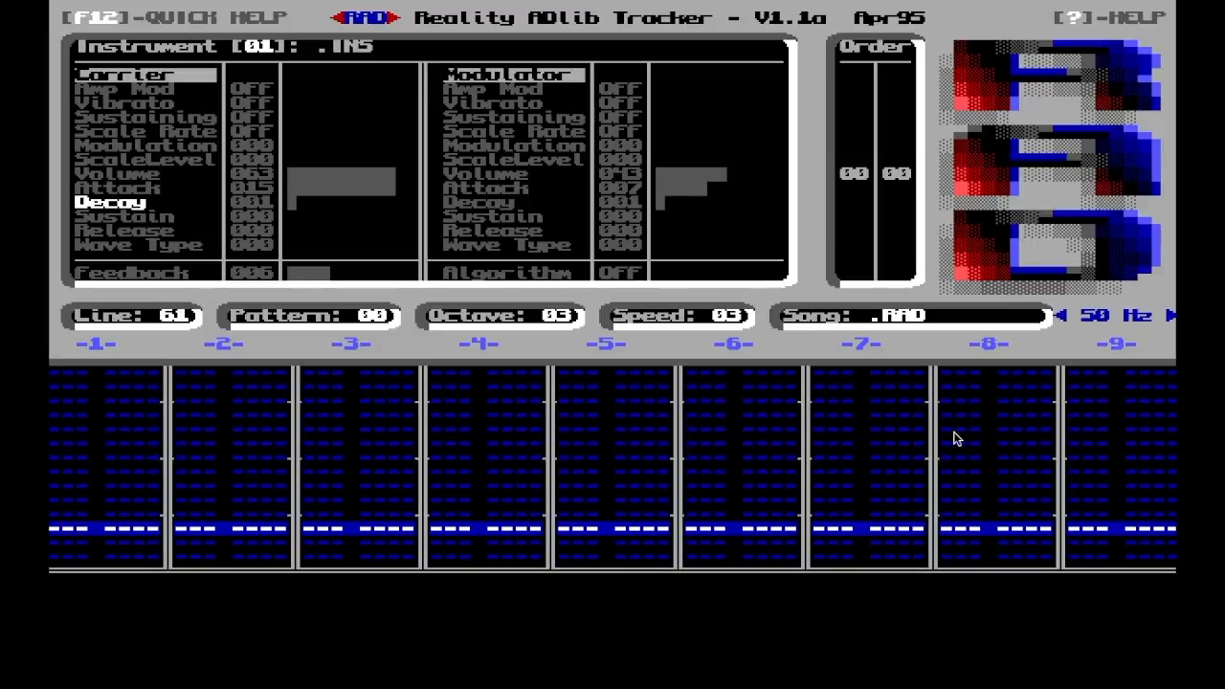
Set the modulator's Modulation multiplier to 1 on instrument 01 and play the pattern
key(Down)
key(Down)
key(Down)
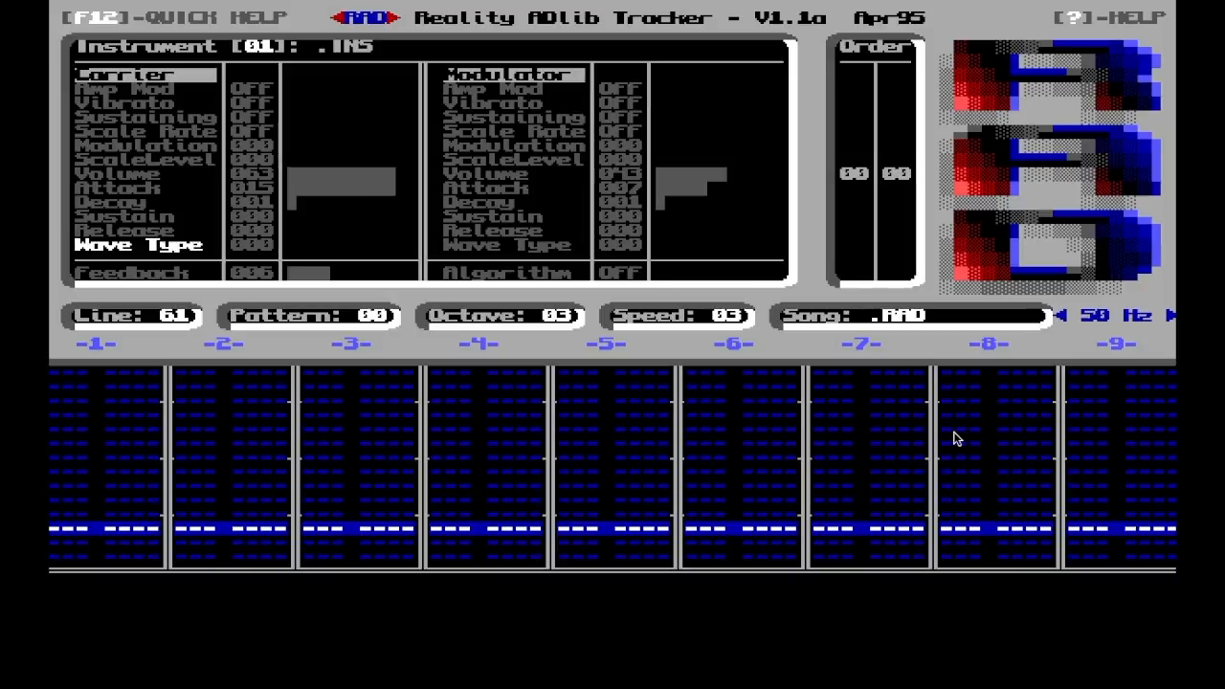
key(Down)
key(Down)
key(Down)
key(Down)
key(Down)
key(Down)
key(Down)
key(Up)
key(Up)
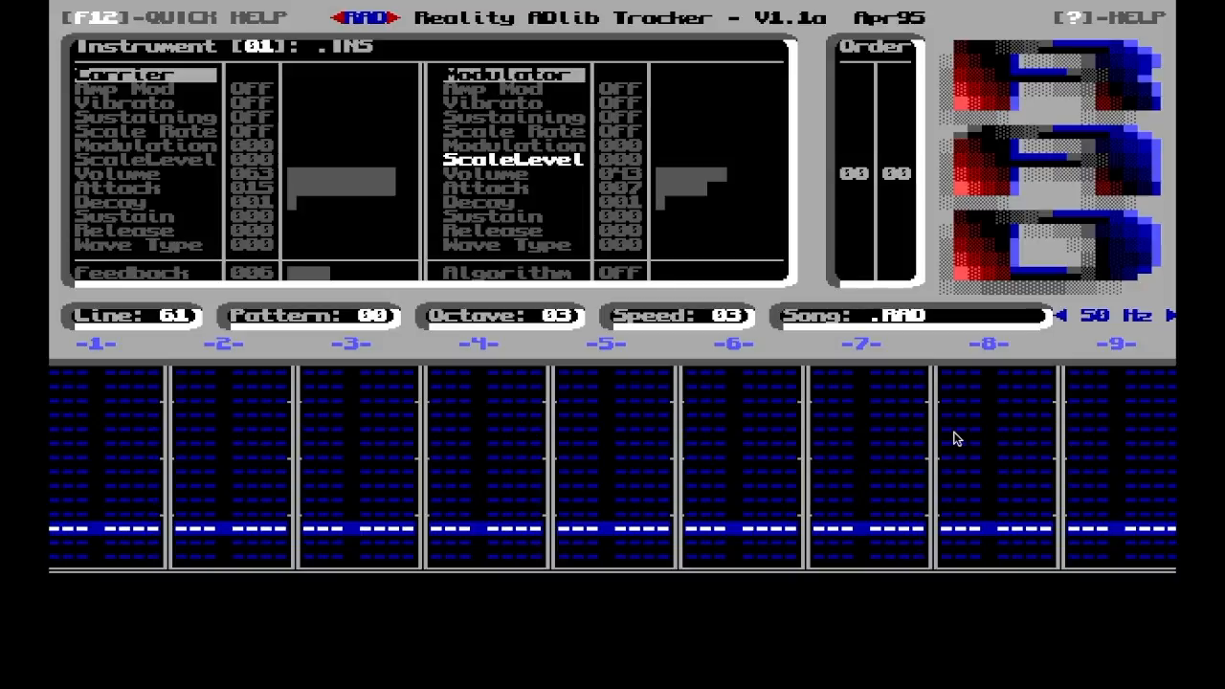
key(Right)
key(space)
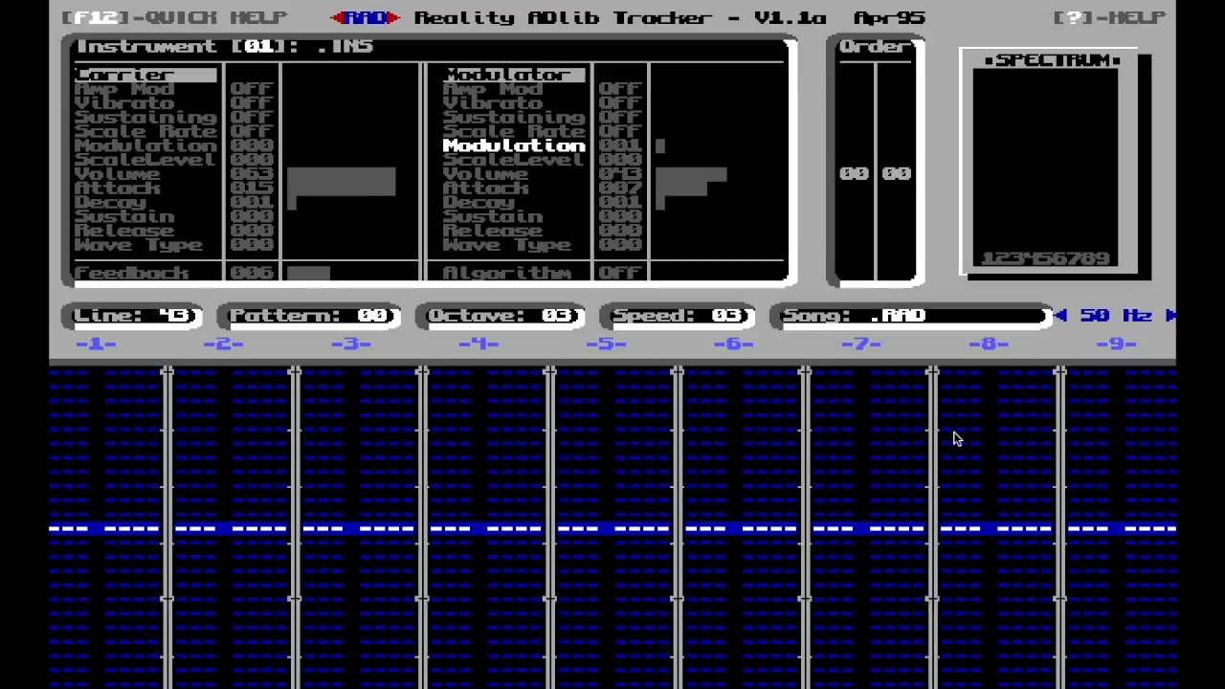
key(space)
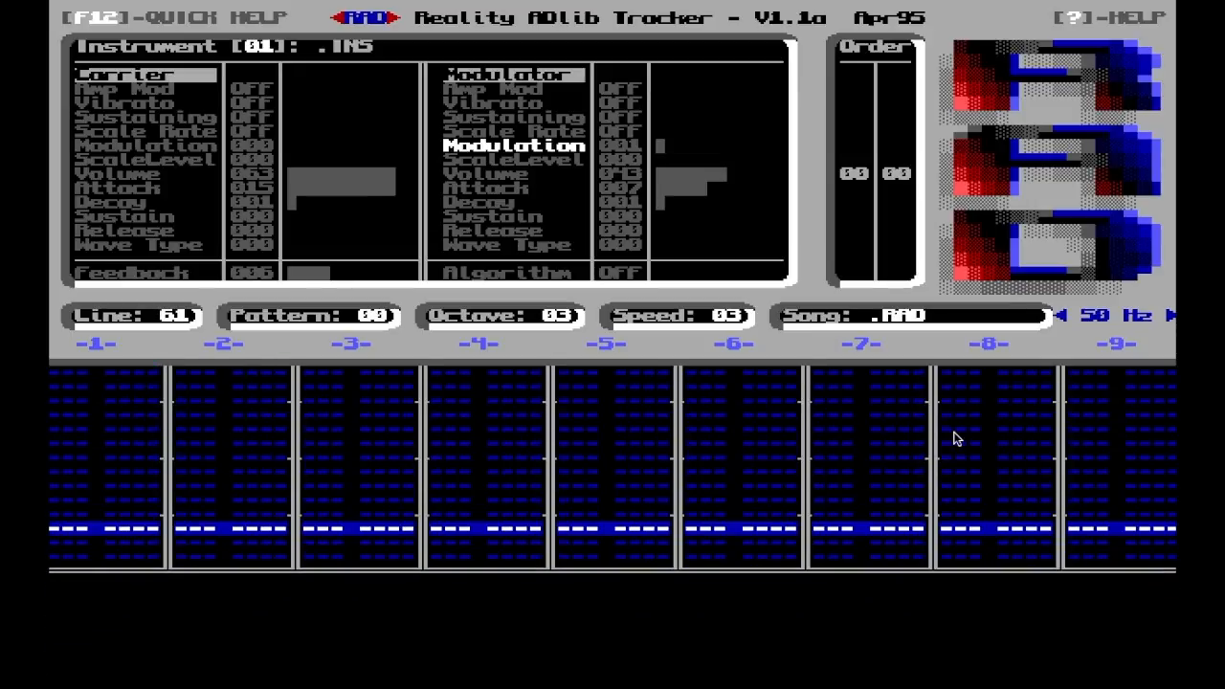
Set the carrier's Attack to 14 on instrument 01
key(Up)
key(Down)
key(Up)
key(Up)
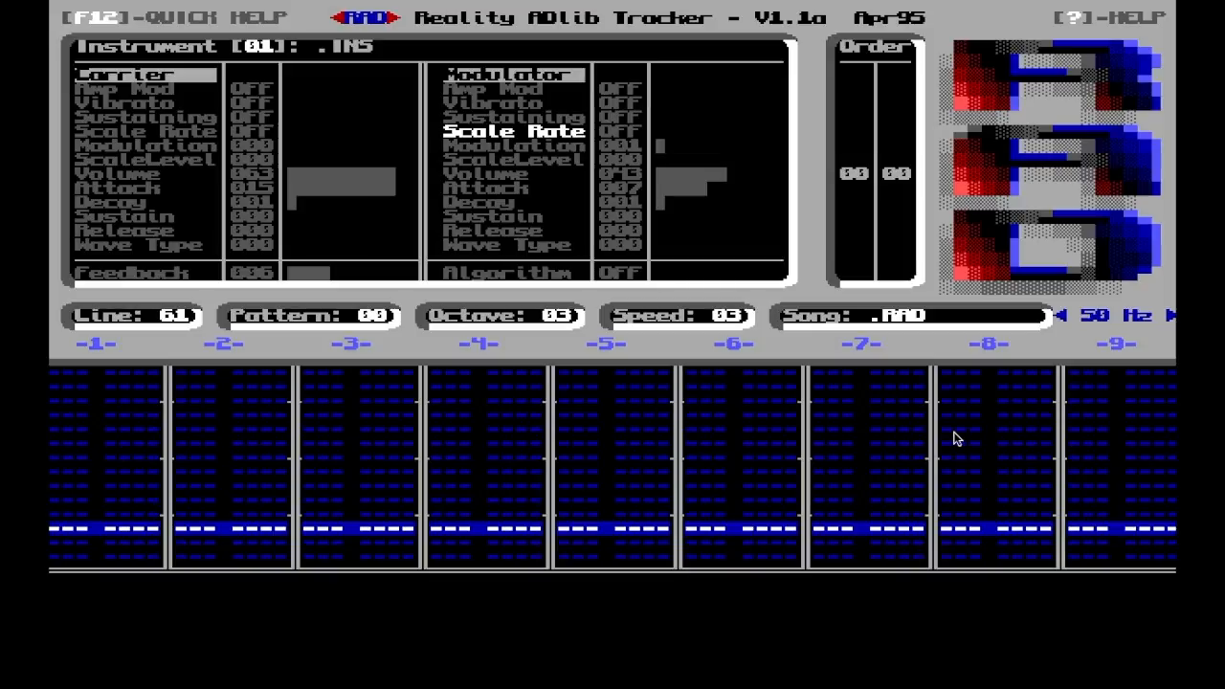
key(Left)
key(Down)
key(Down)
key(Down)
key(Down)
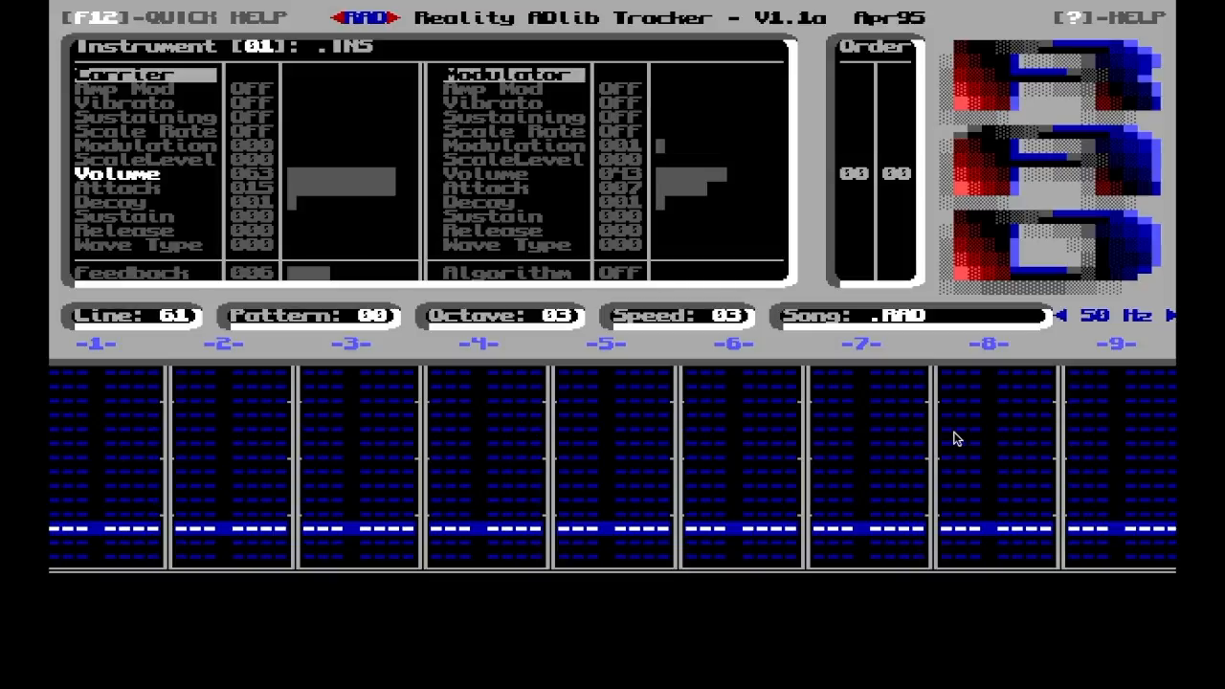
key(Up)
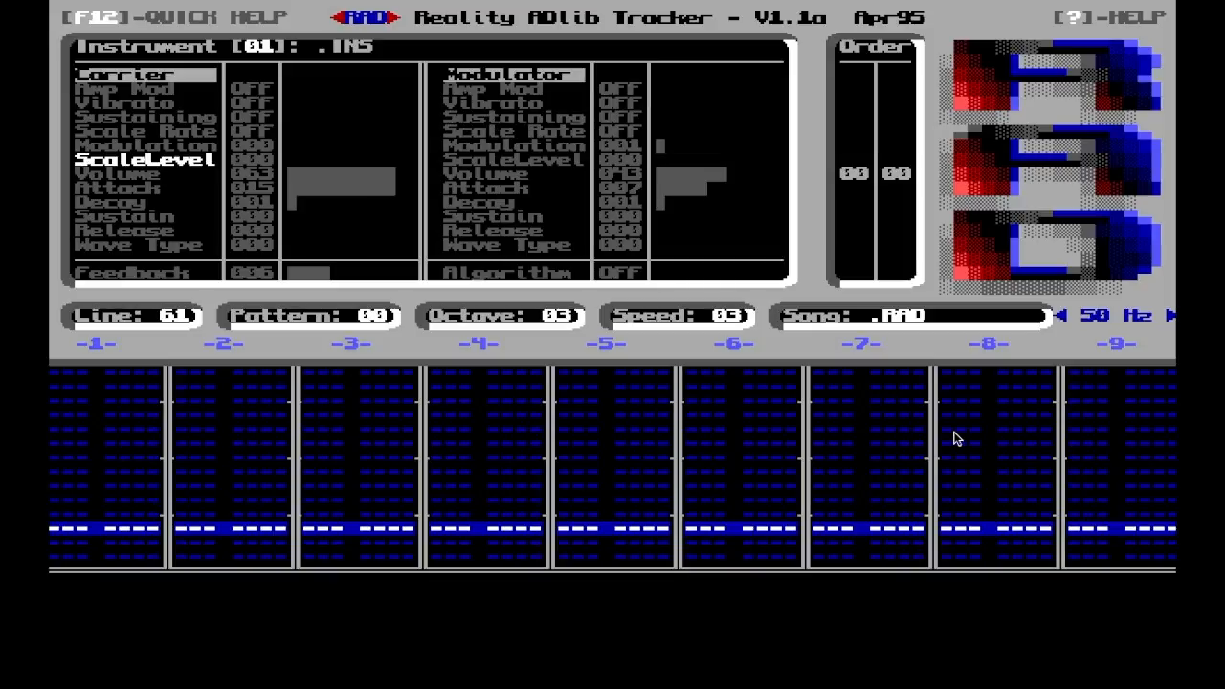
key(Down)
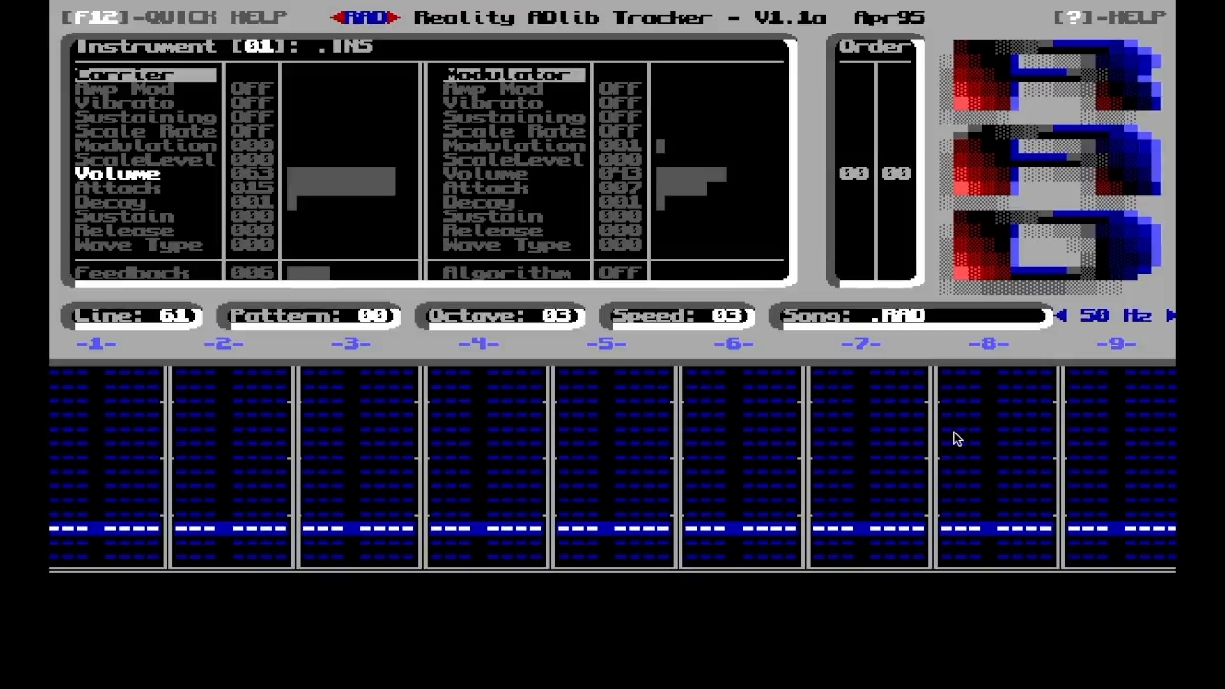
key(Down)
key(Left)
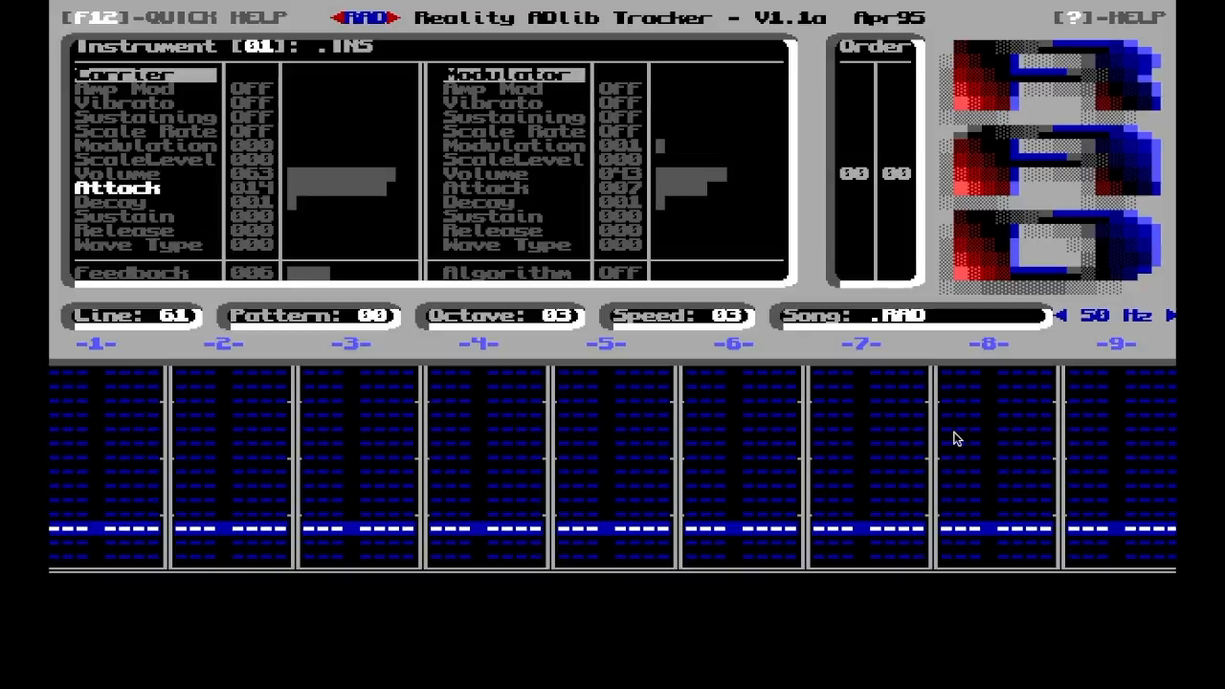
Review the envelope and level parameters of the carrier and modulator on instrument 01
key(Down)
key(Down)
key(Up)
key(Up)
key(Up)
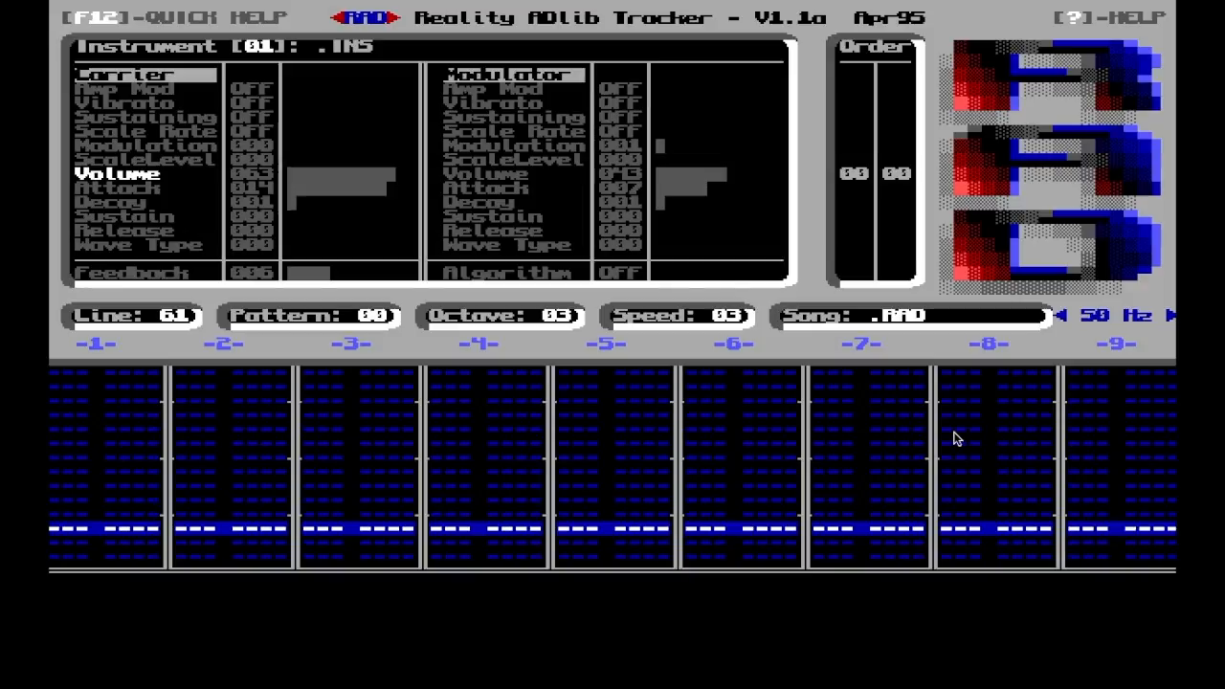
key(Down)
key(Down)
key(Down)
key(Tab)
key(Up)
key(Up)
key(Up)
key(Up)
key(Up)
key(Down)
key(Down)
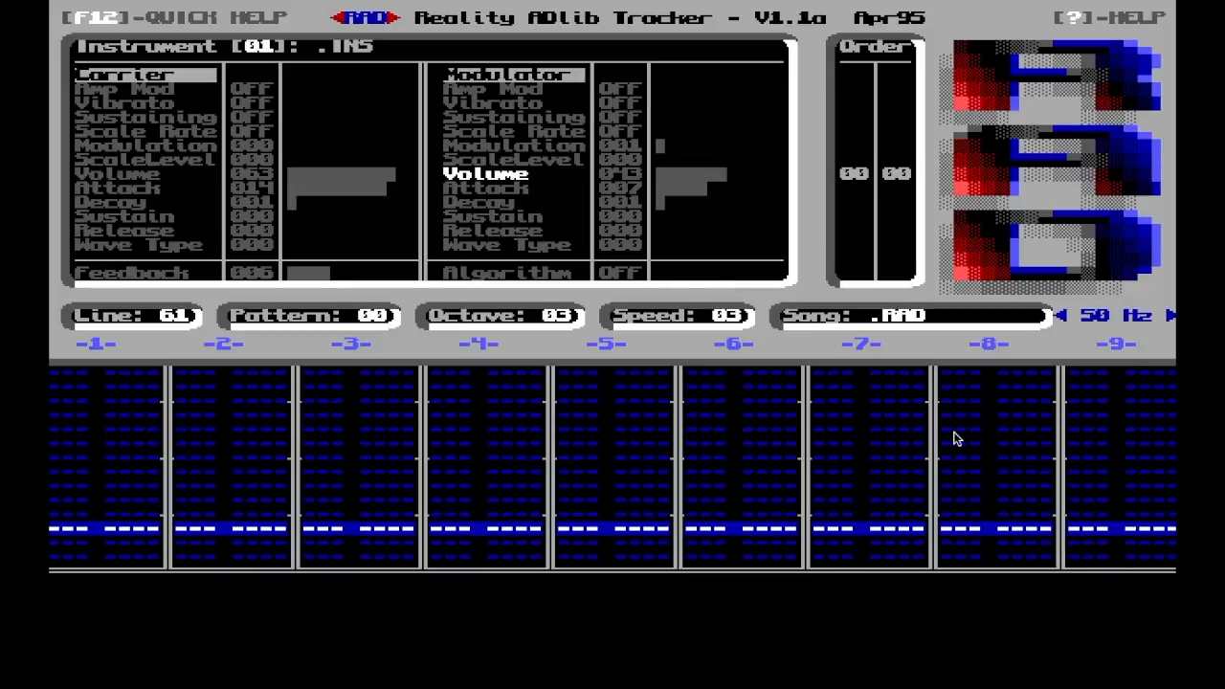
Set the modulator's Modulation multiplier back to 0 on instrument 01
key(Up)
key(Up)
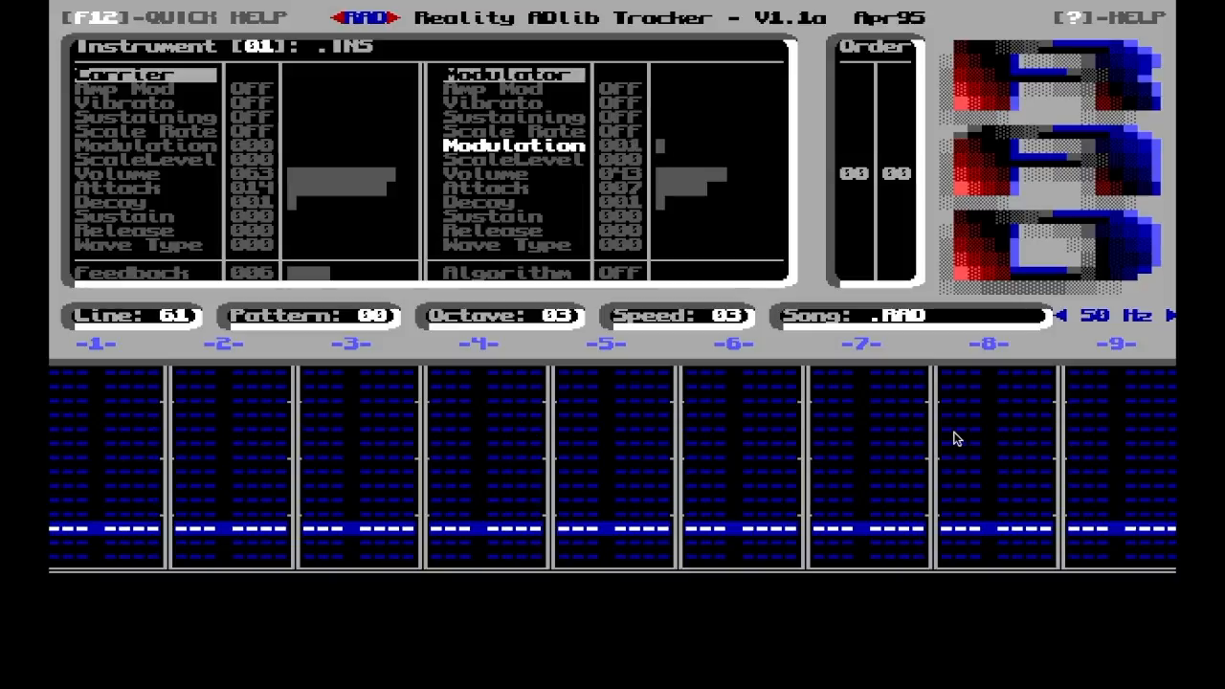
key(Left)
Try slightly different Volume levels for the modulator of instrument 01
key(Down)
key(Down)
key(Right)
key(Left)
key(Right)
key(Right)
key(Right)
key(Left)
key(Left)
key(Down)
key(Down)
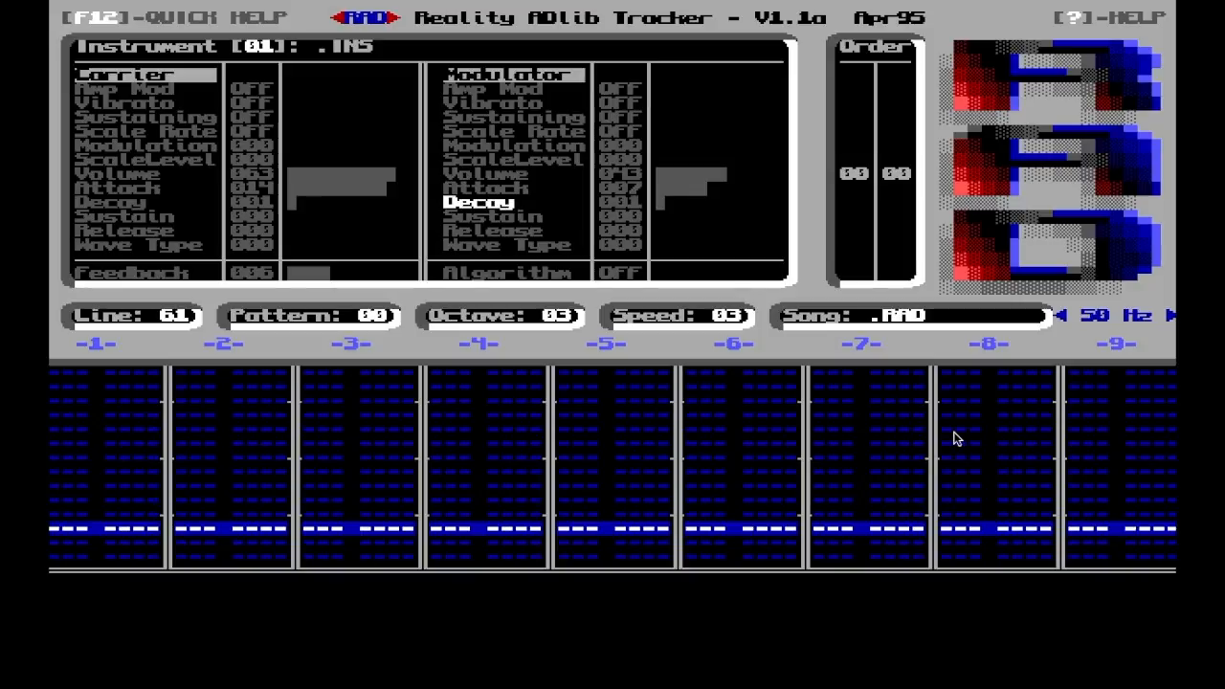
Try the feedback of instrument 01 at neighbouring values, including 5, and return it to 6
key(Down)
key(Down)
key(Down)
key(Down)
key(Right)
key(Left)
key(Left)
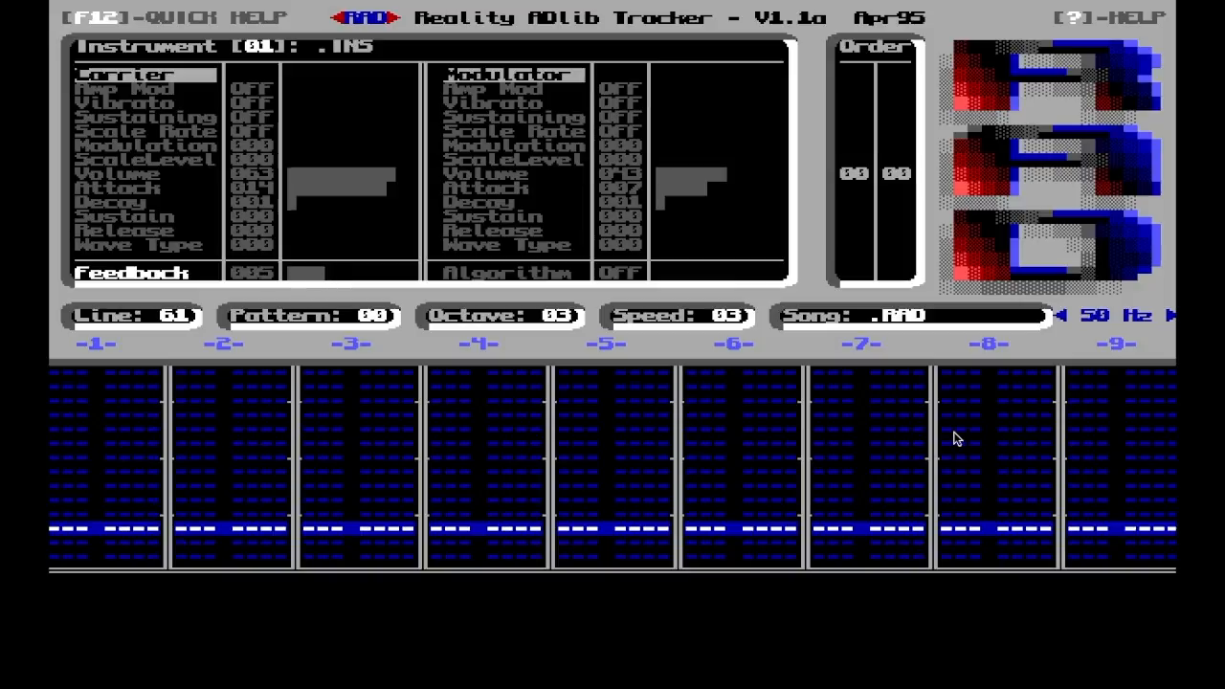
key(Right)
Try the modulator's Modulation multiplier at values up to 5 on instrument 01 and bring it back to 0
key(Up)
key(Up)
key(Up)
key(Up)
key(Up)
key(Up)
key(Up)
key(Up)
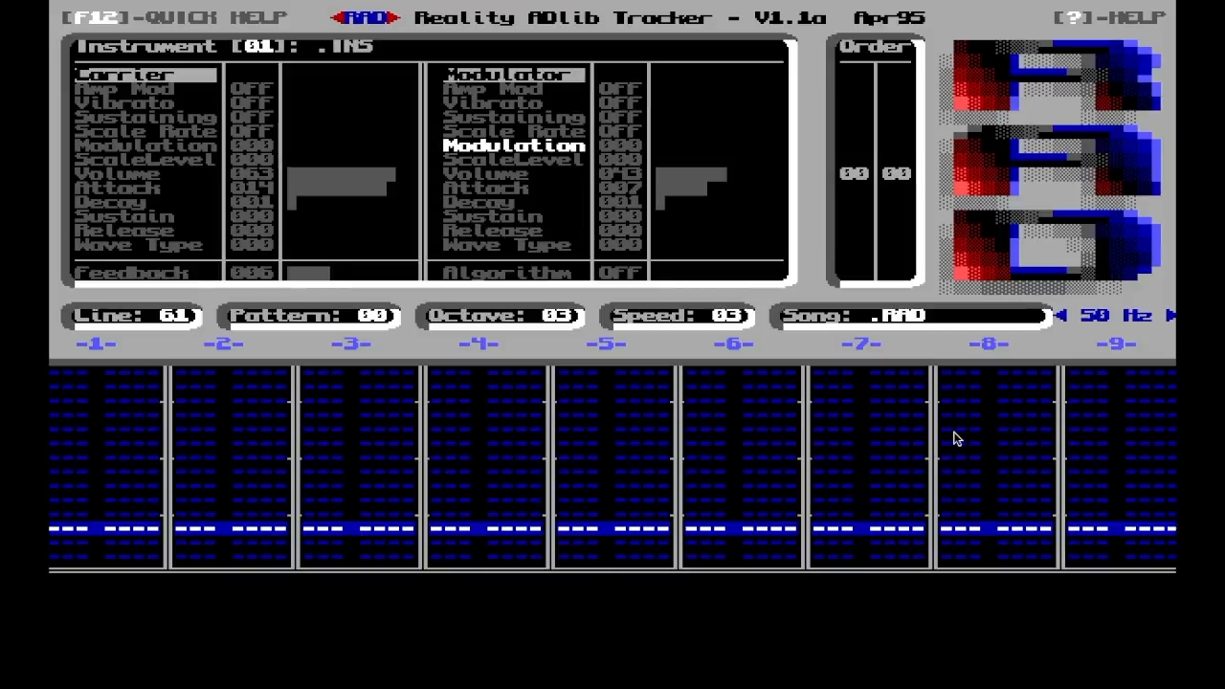
key(Up)
key(Down)
key(Down)
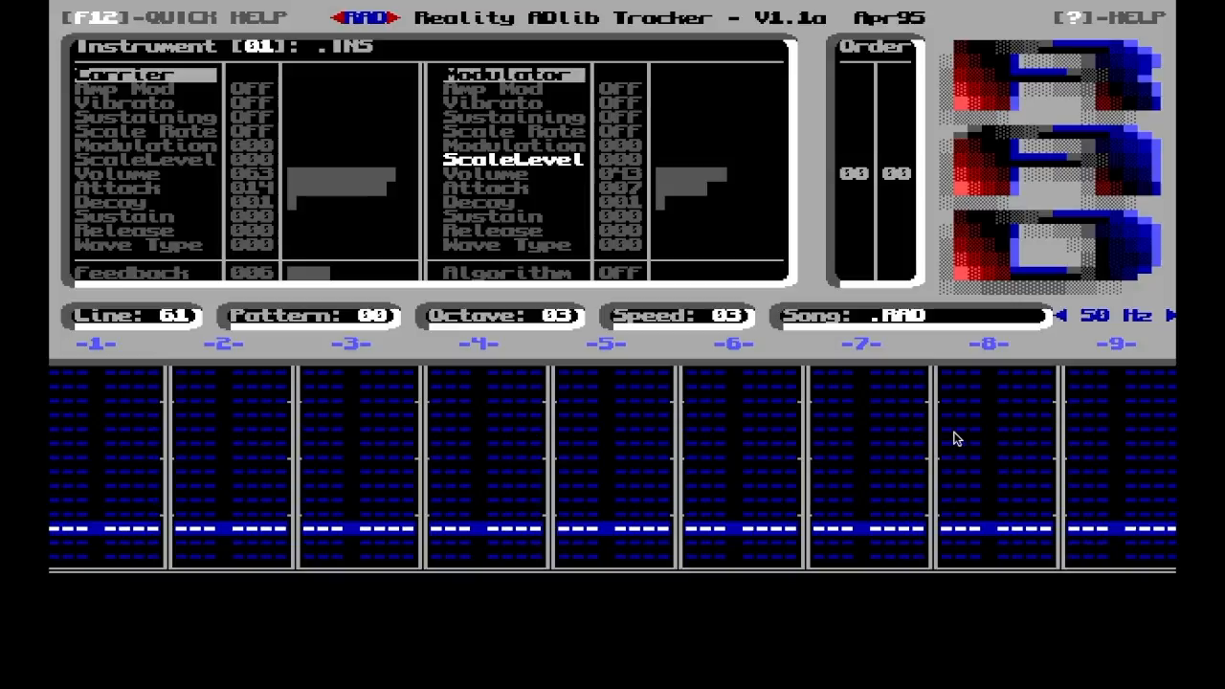
key(Up)
key(Right)
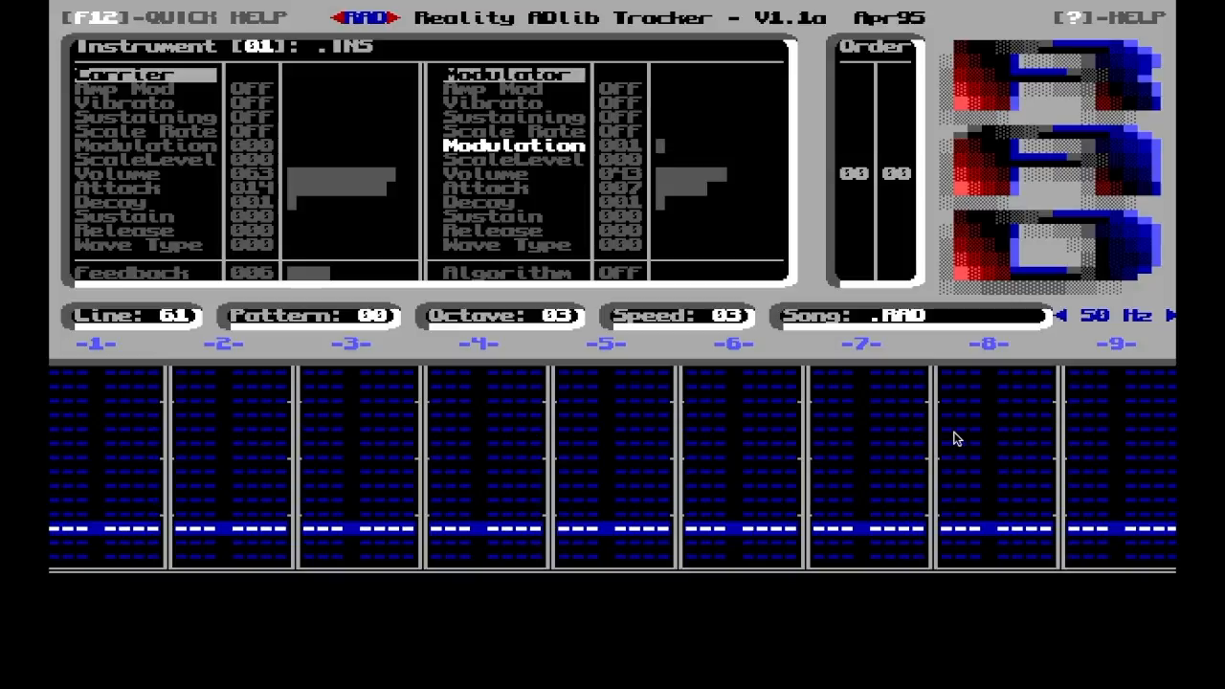
key(Right)
key(Right)
key(Right)
key(Right)
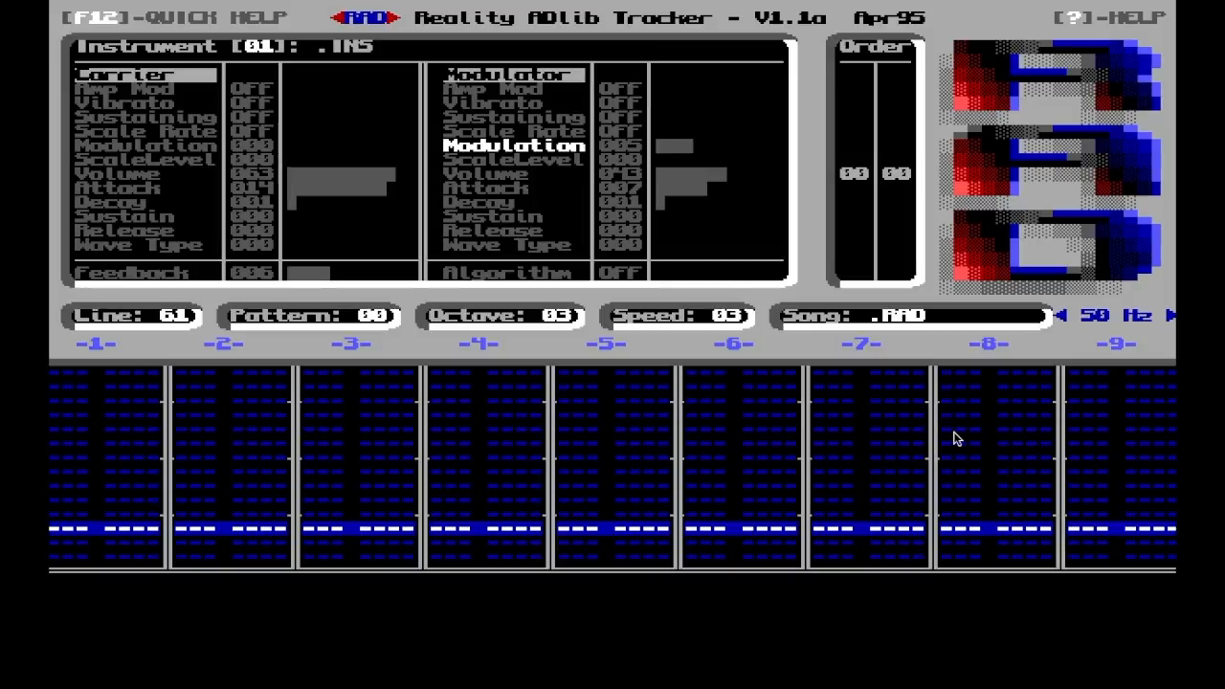
key(Left)
key(Left)
key(Left)
key(Left)
key(Left)
Raise the carrier's Modulation multiplier to 3 on instrument 01 and settle it at 2
key(Up)
key(Up)
key(Tab)
key(Up)
key(Up)
key(Up)
key(Up)
key(Right)
key(Right)
key(Right)
key(Right)
key(Right)
key(Right)
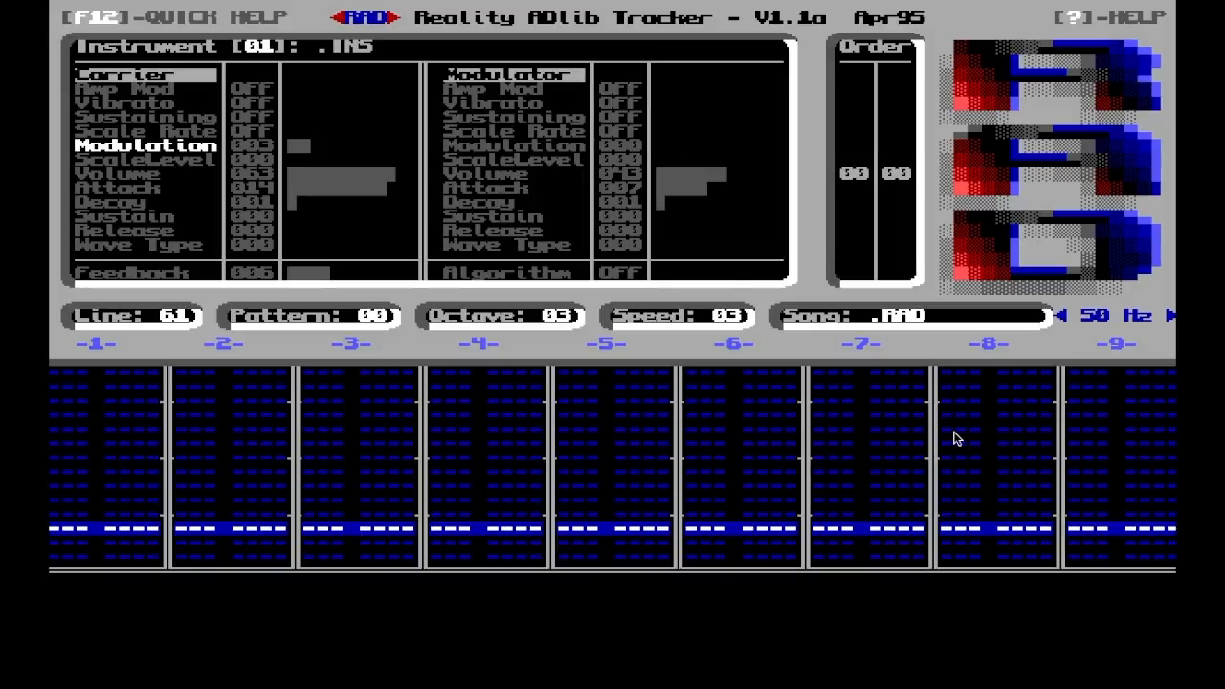
key(Left)
key(Left)
key(Left)
key(Left)
Try another Wave Type for the modulator of instrument 01
key(Down)
key(Down)
key(Down)
key(Down)
key(Down)
key(Down)
key(Down)
key(Down)
key(Down)
key(Down)
key(Down)
key(Down)
key(Down)
key(Down)
key(Down)
key(Down)
key(Down)
key(Down)
key(Down)
key(Right)
key(Left)
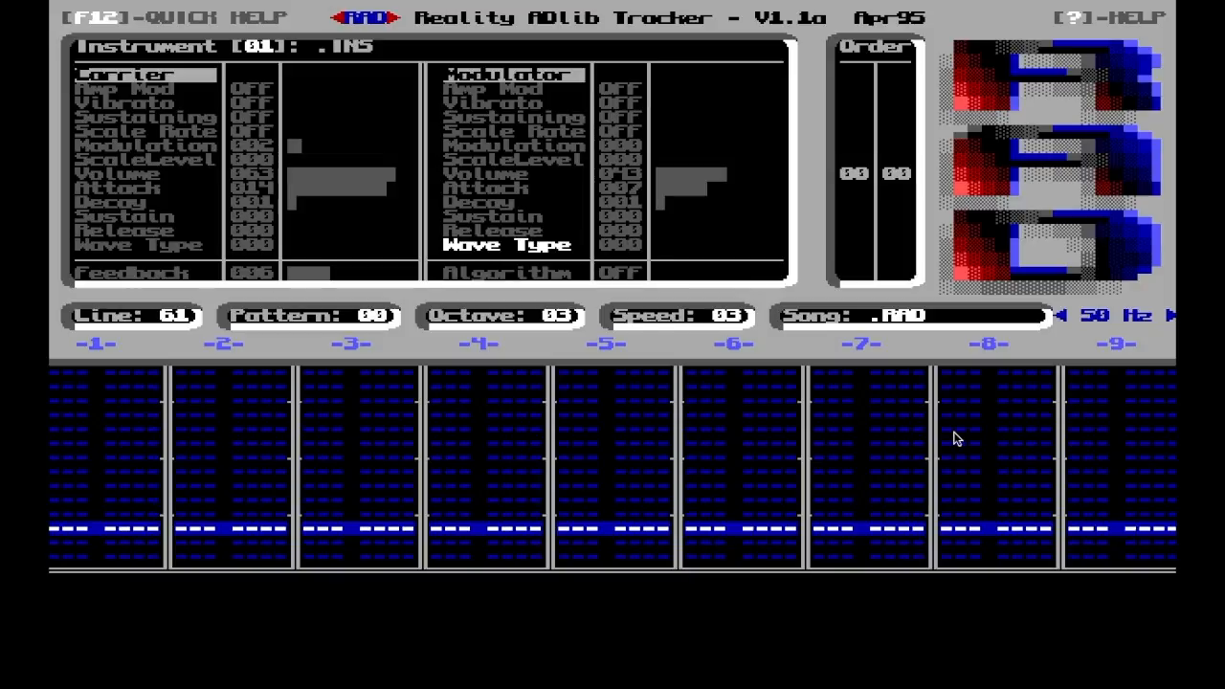